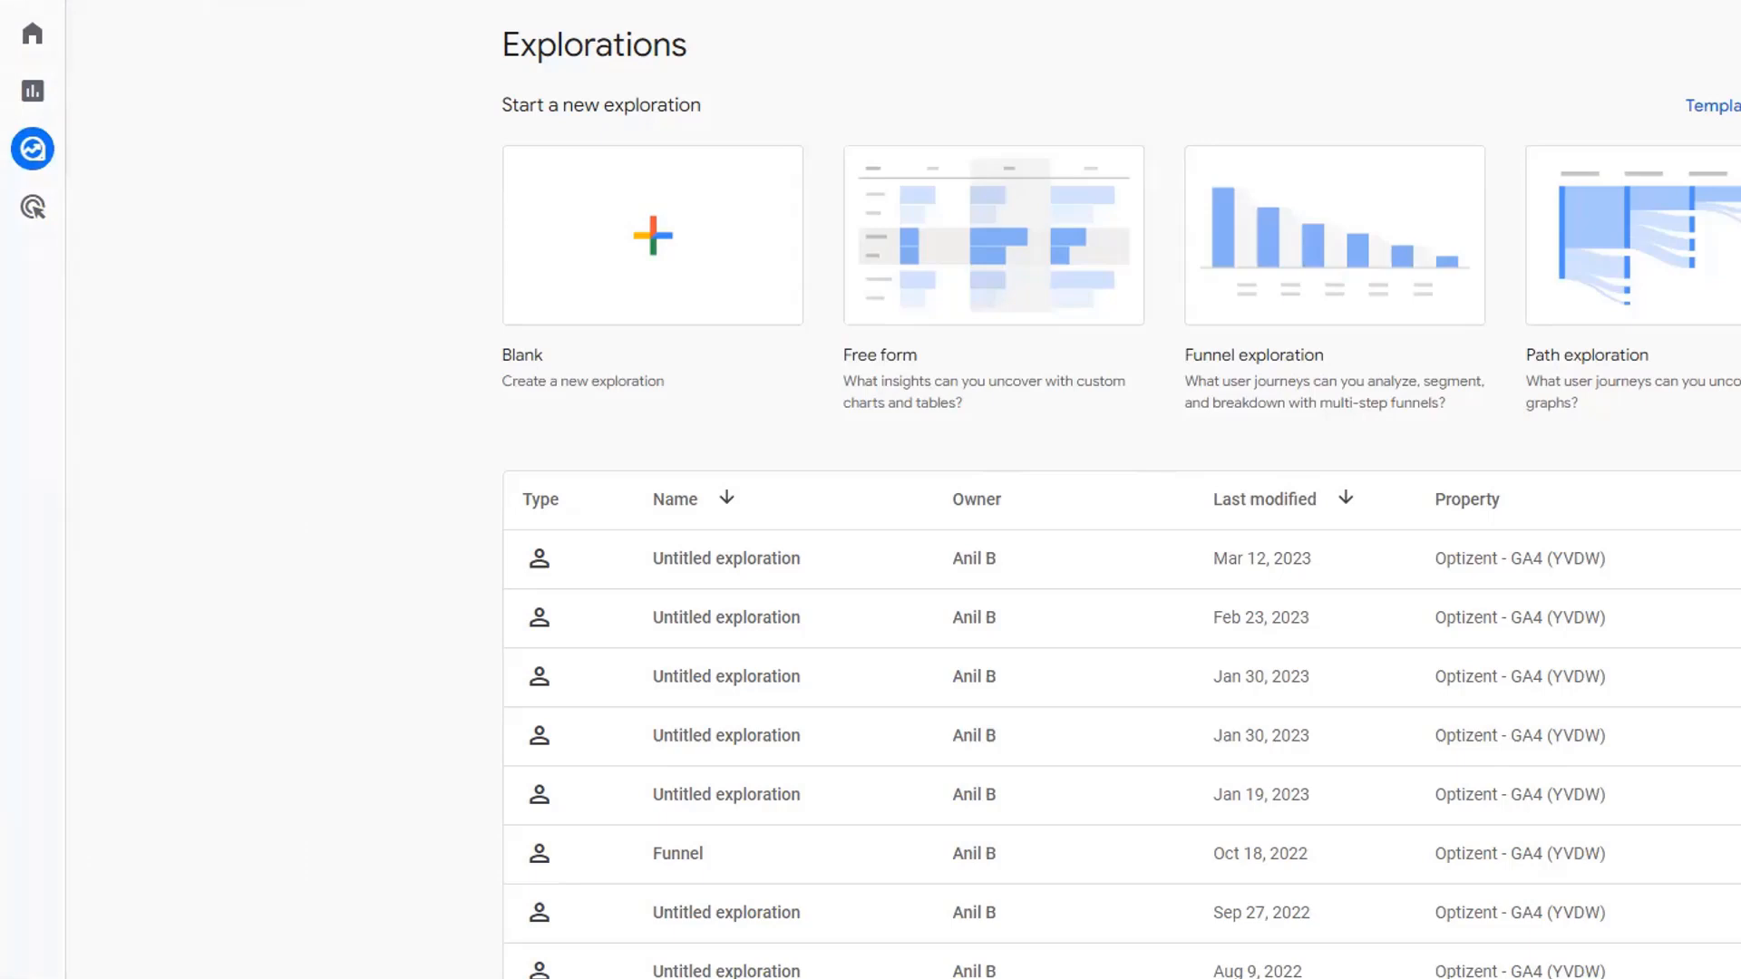
- Create a new blank exploration
mouse_move(57, 109)
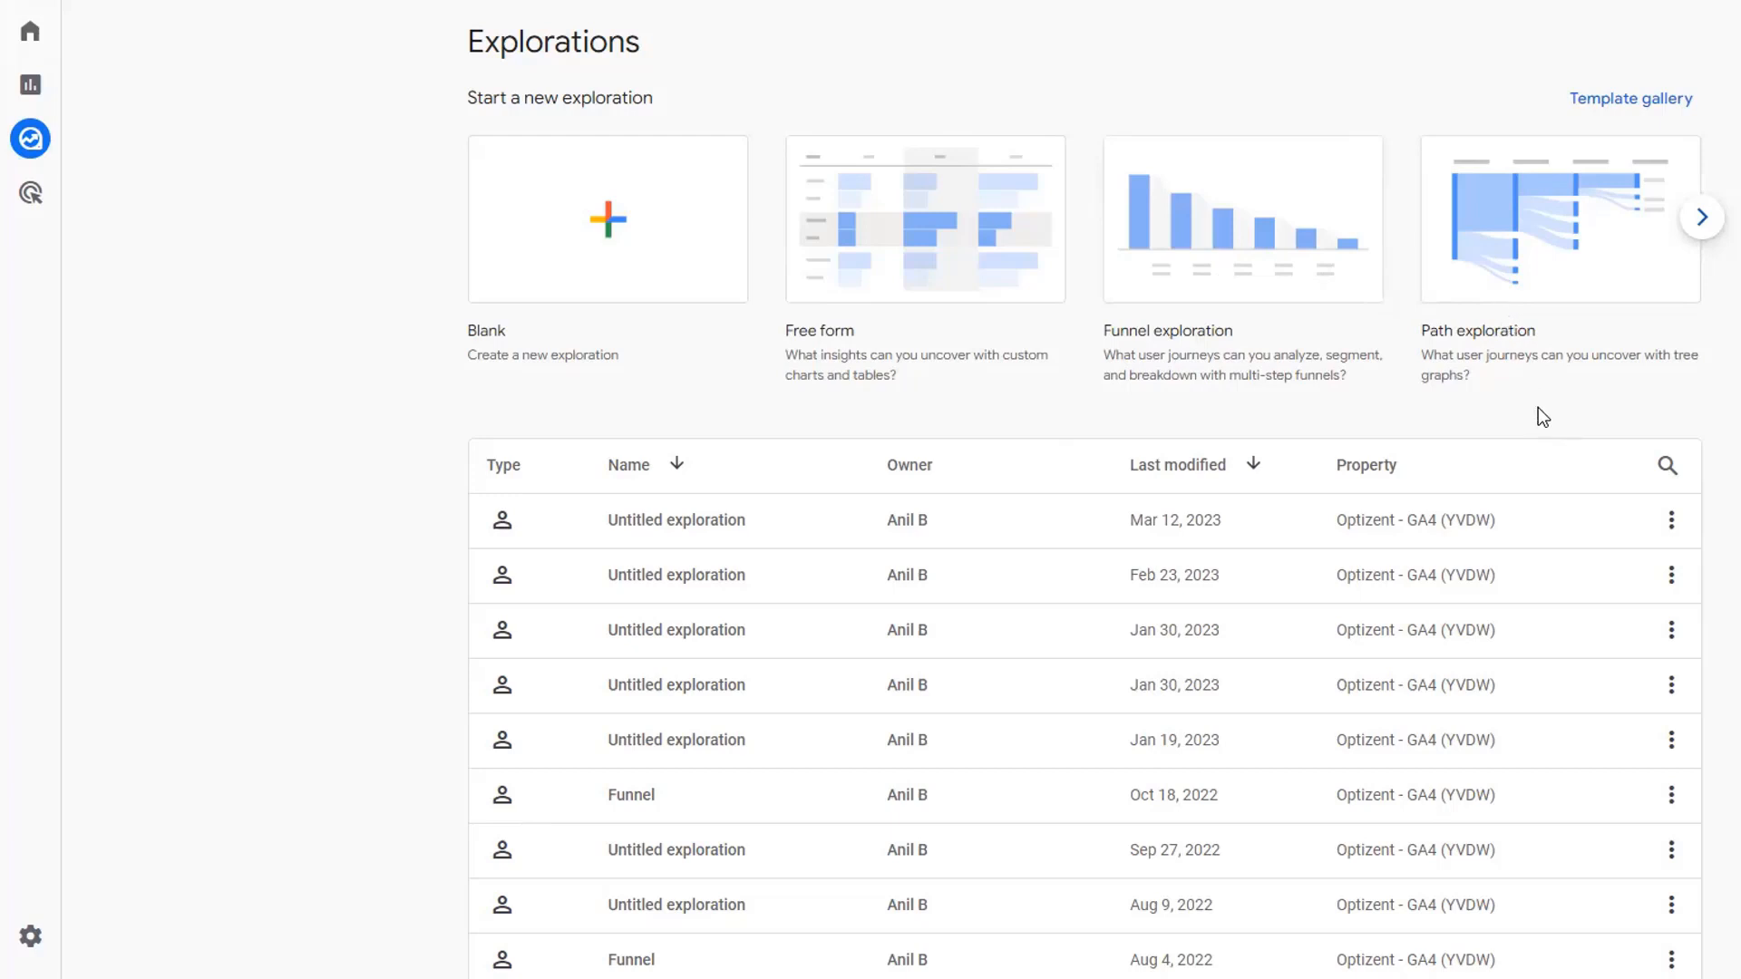
left_click(1702, 218)
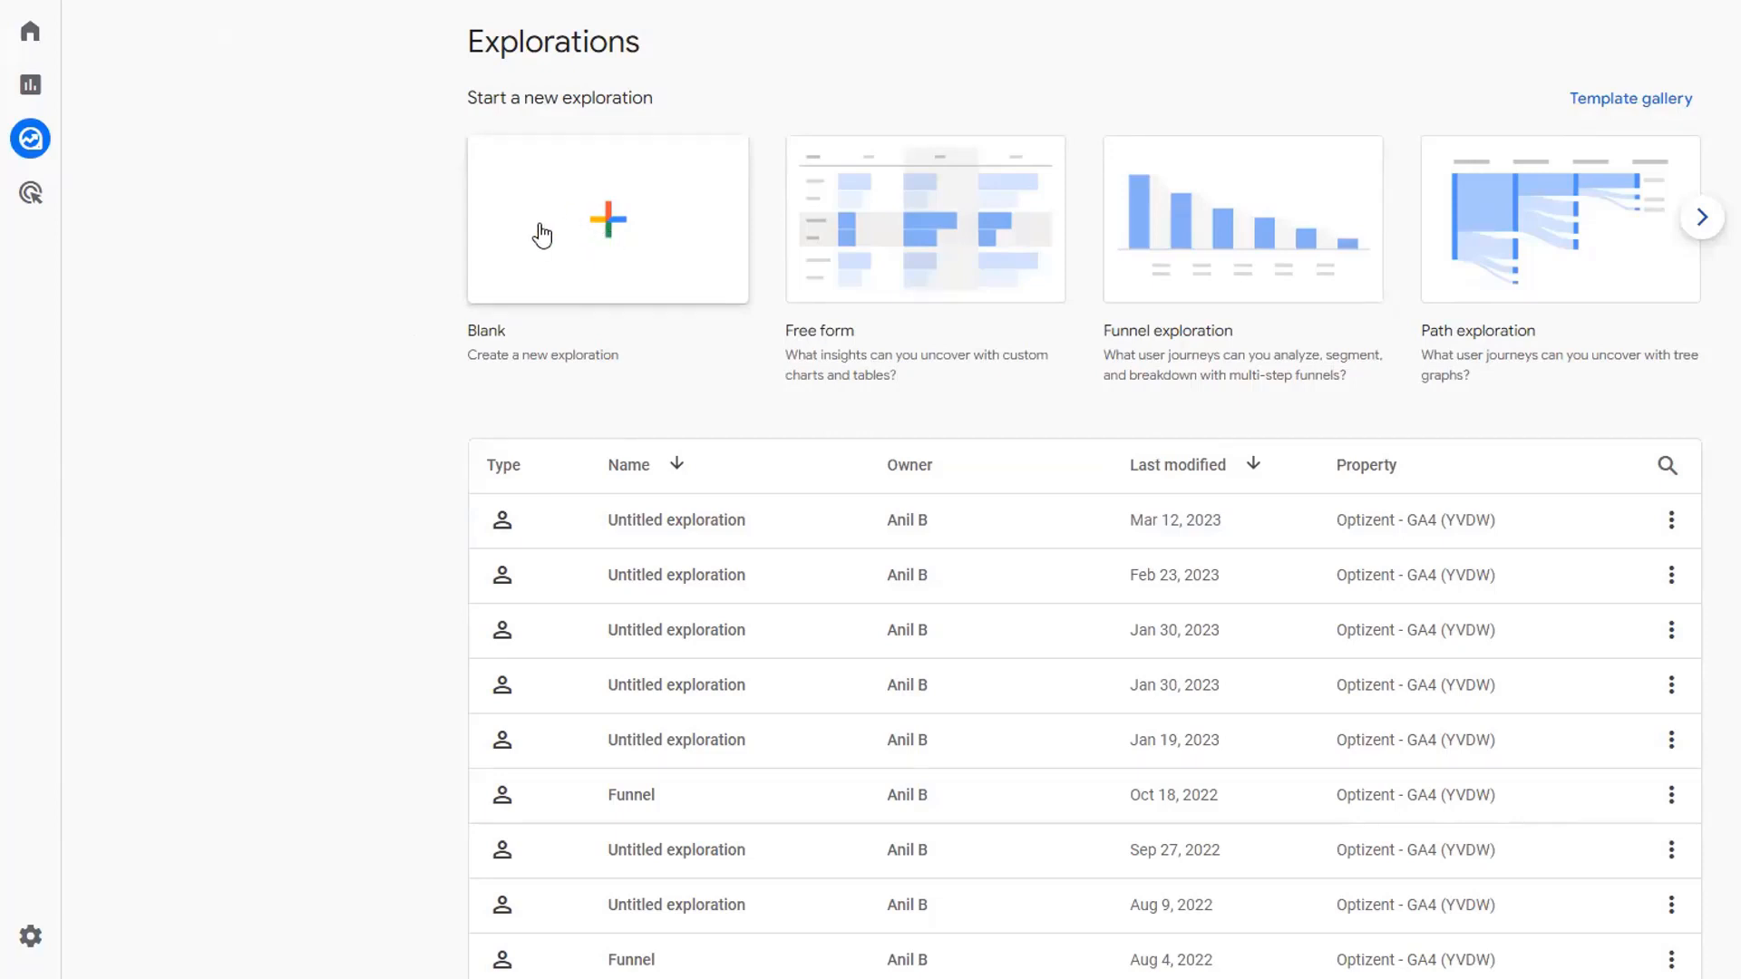
left_click(585, 230)
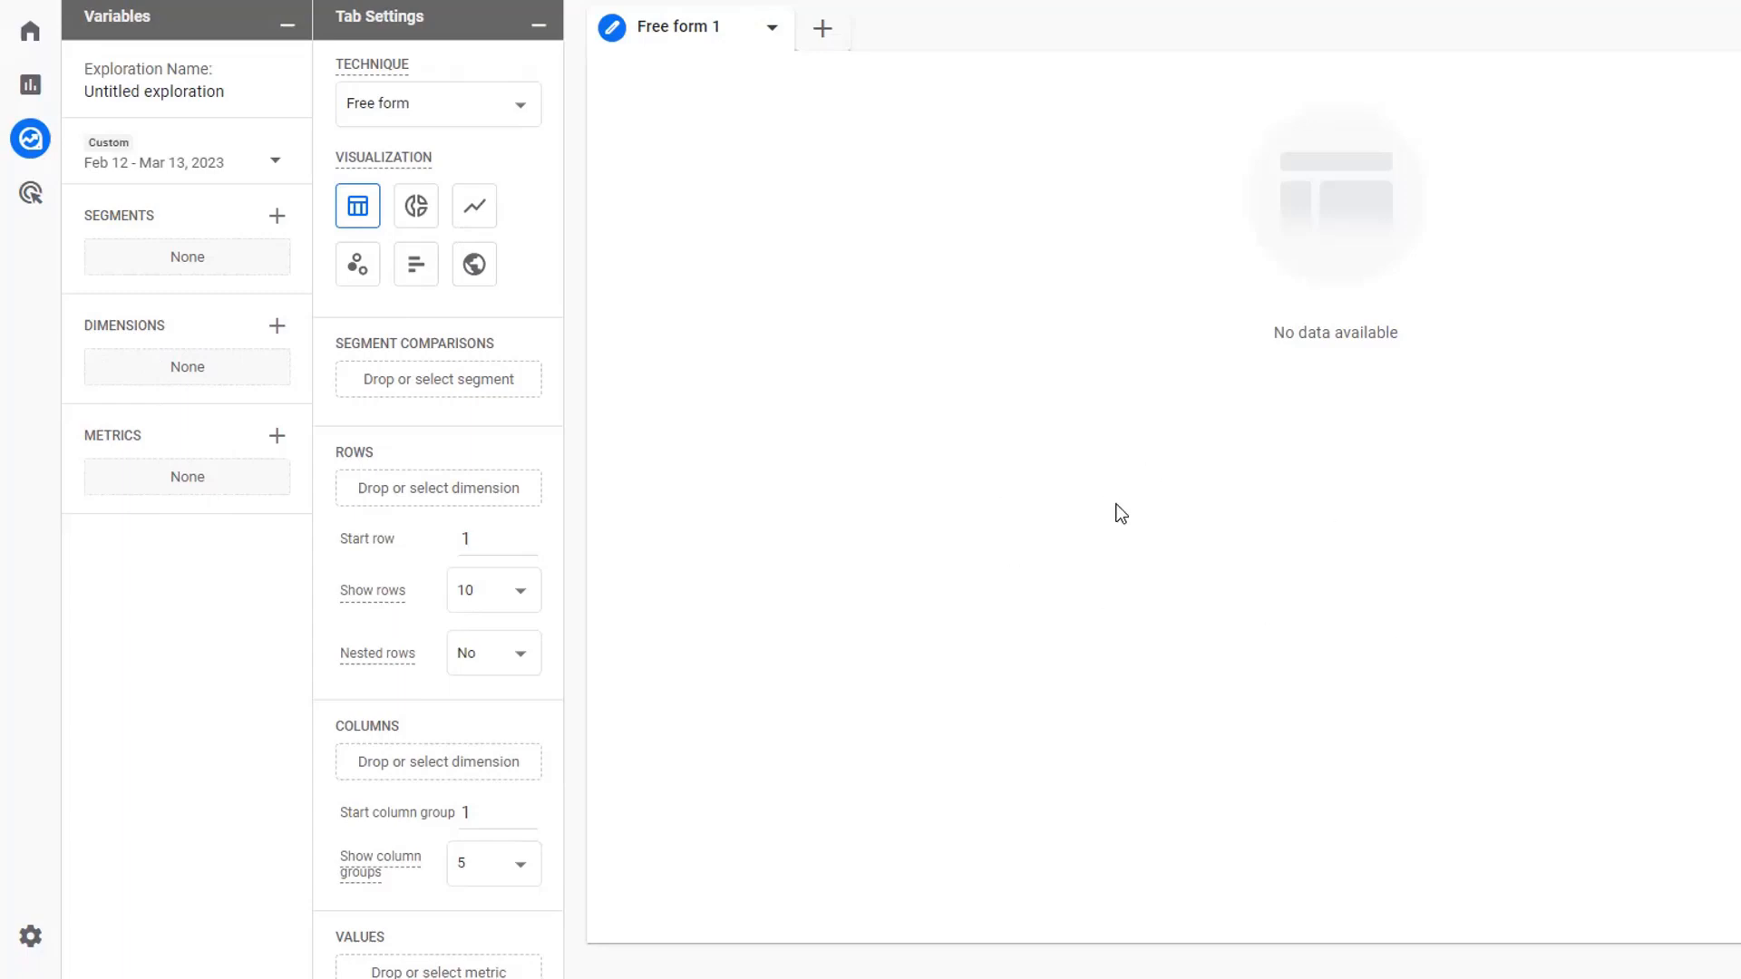
- Review the exploration's name, its date range presets and the list of available techniques
left_click(98, 91)
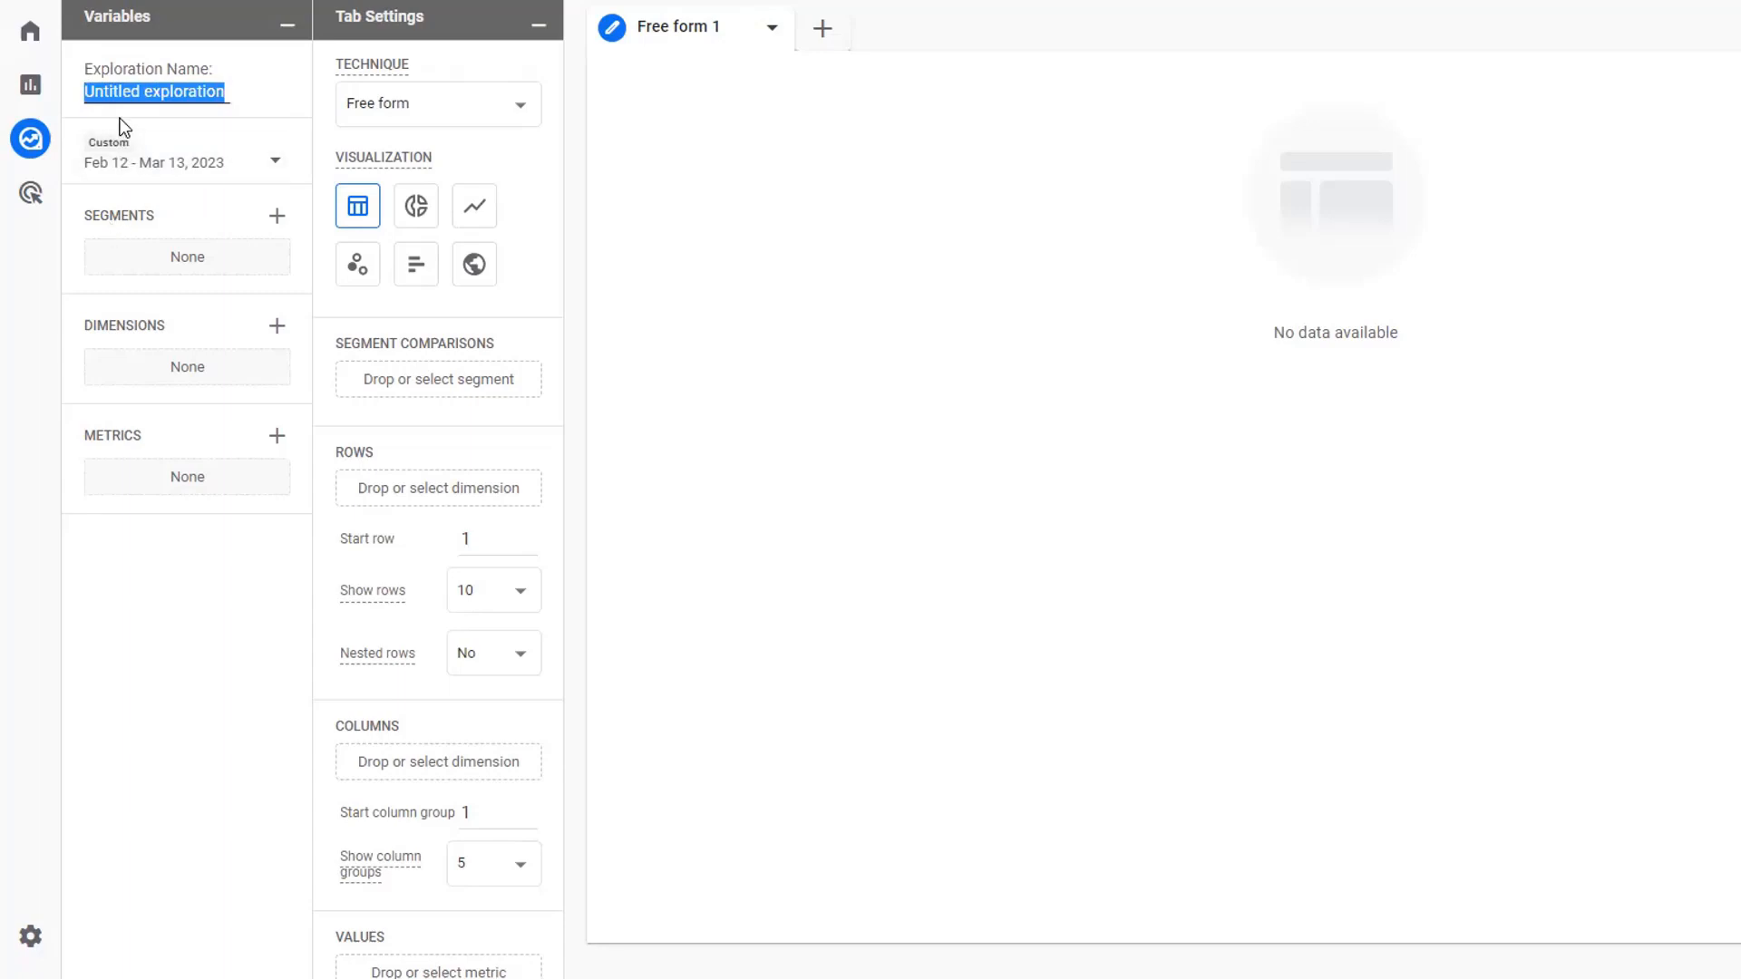
left_click(113, 91)
left_click_drag(89, 91, 233, 92)
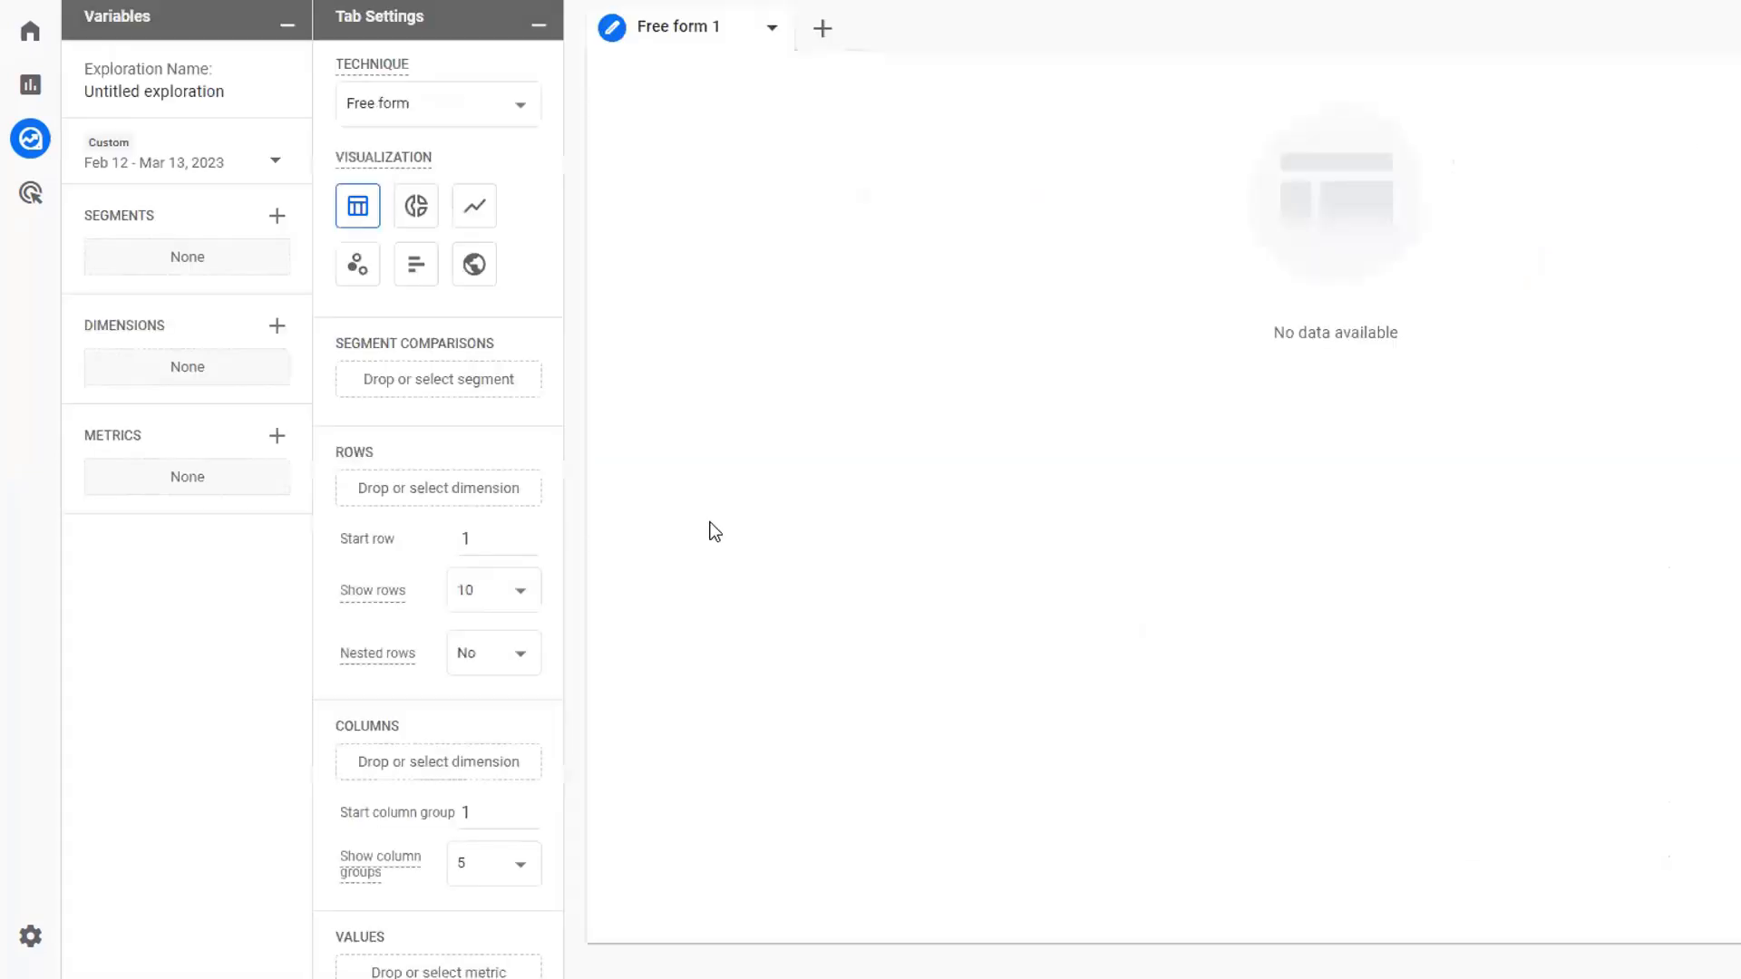
left_click(277, 170)
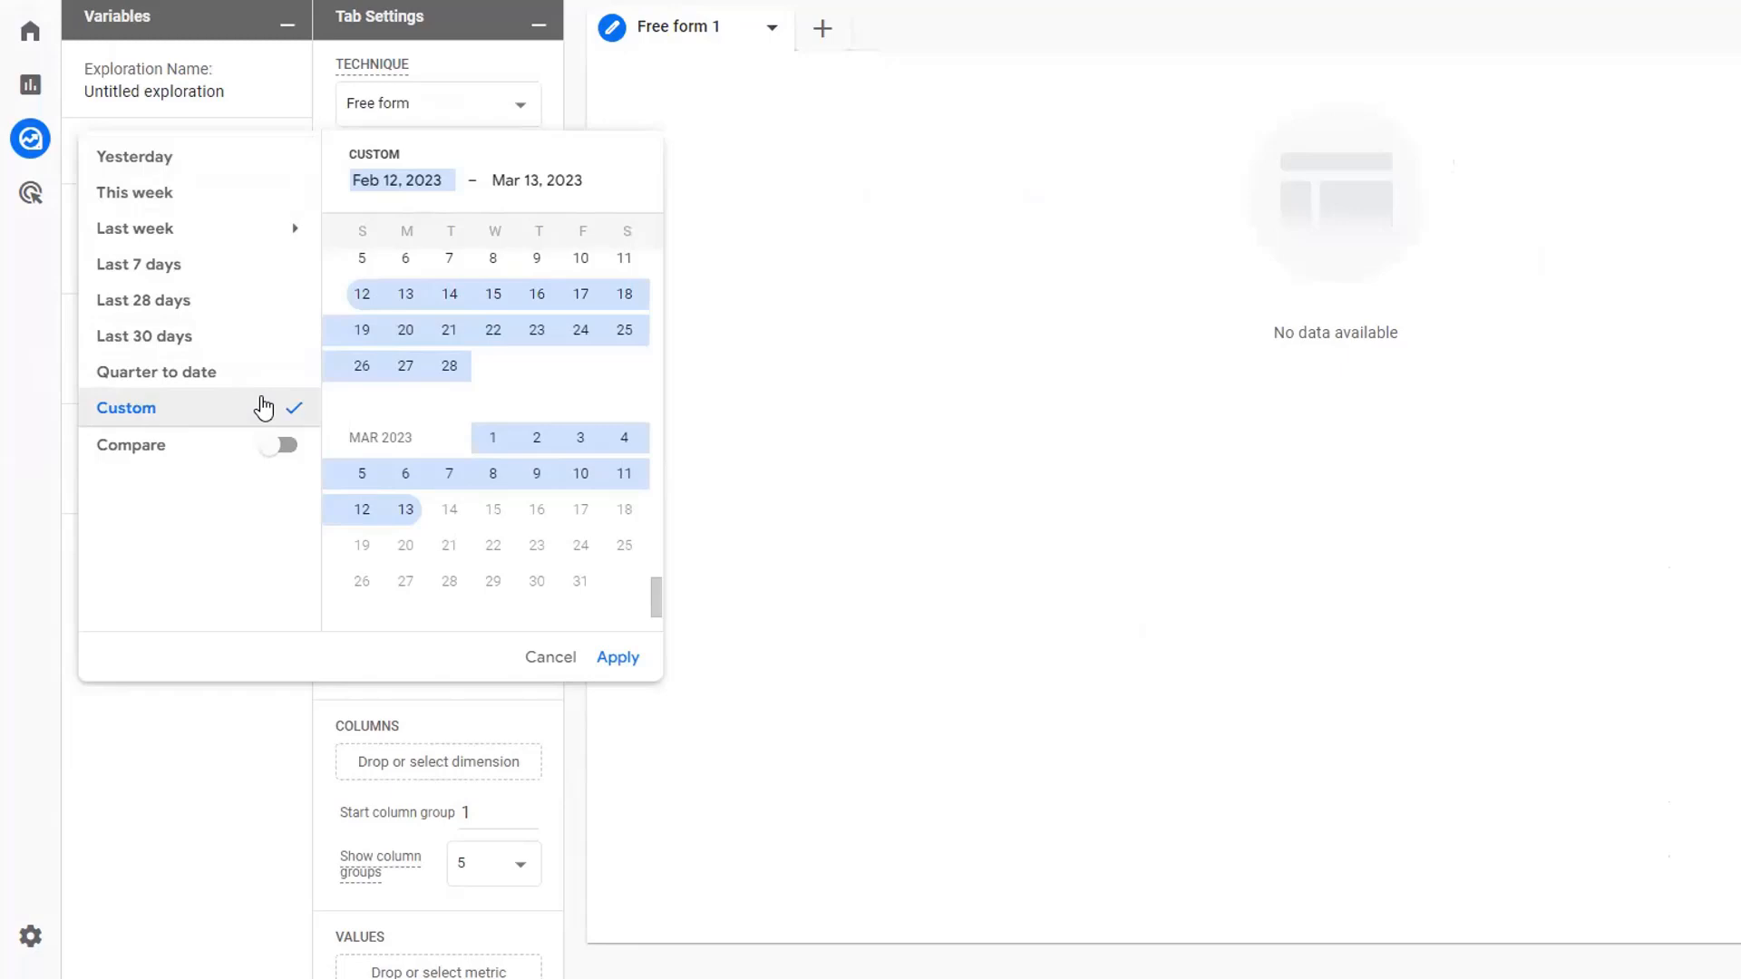
left_click(969, 474)
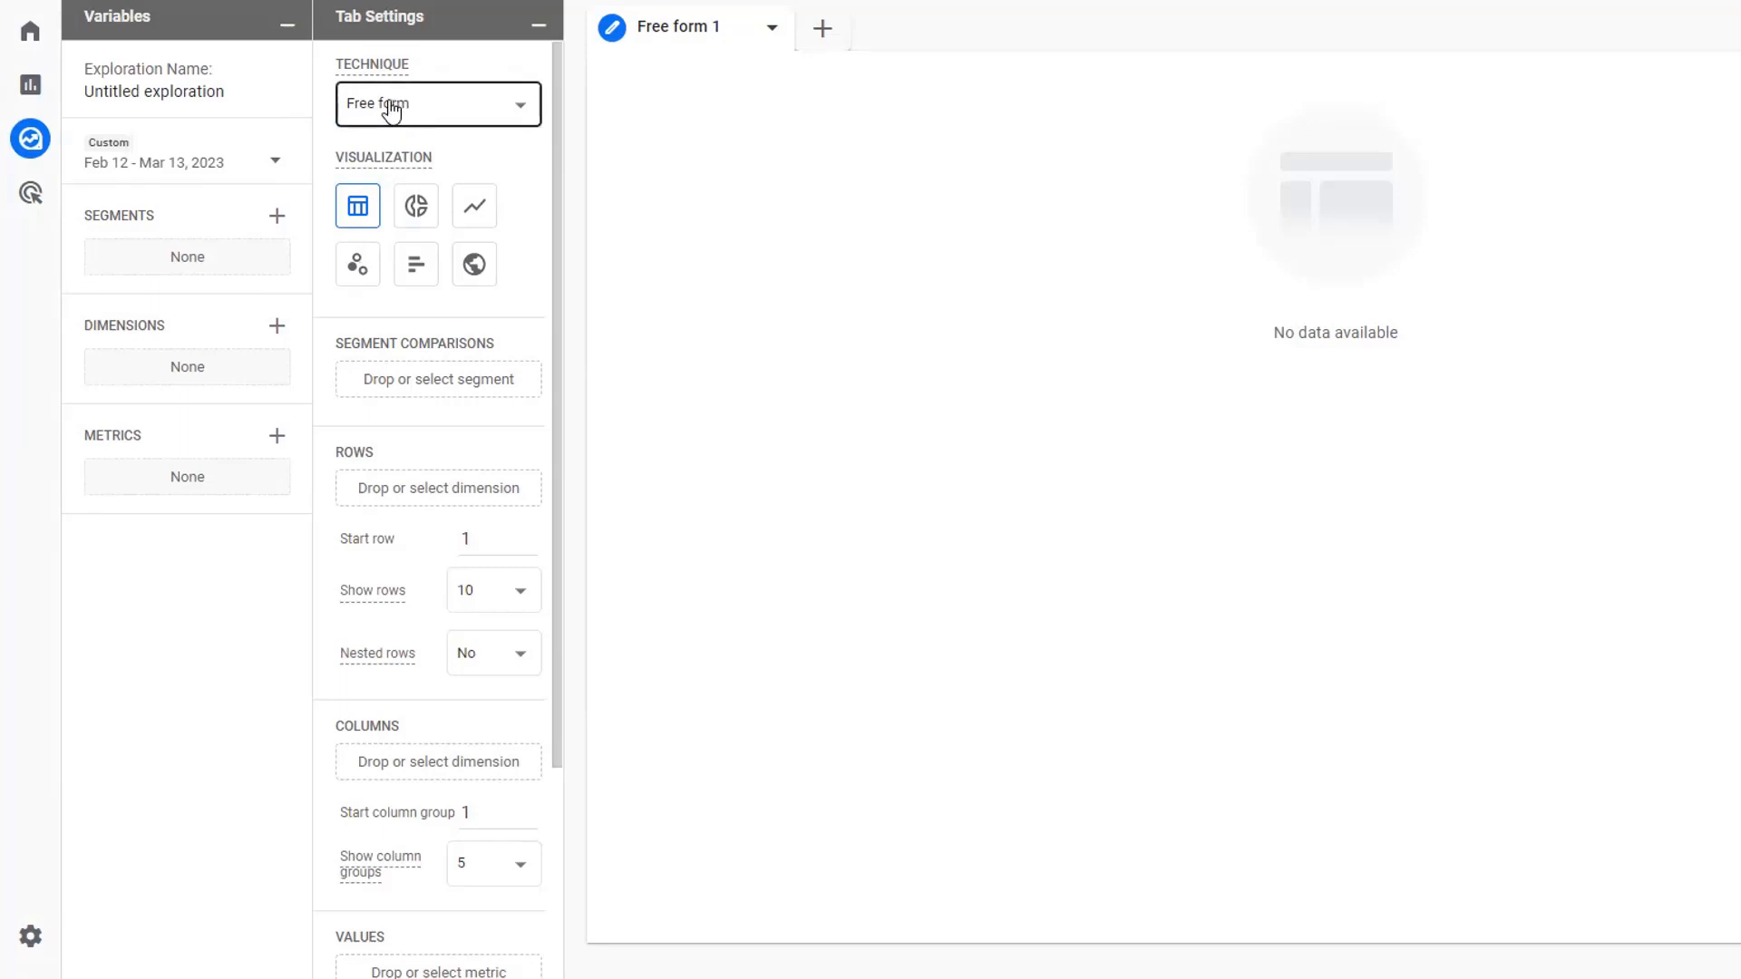
left_click(439, 117)
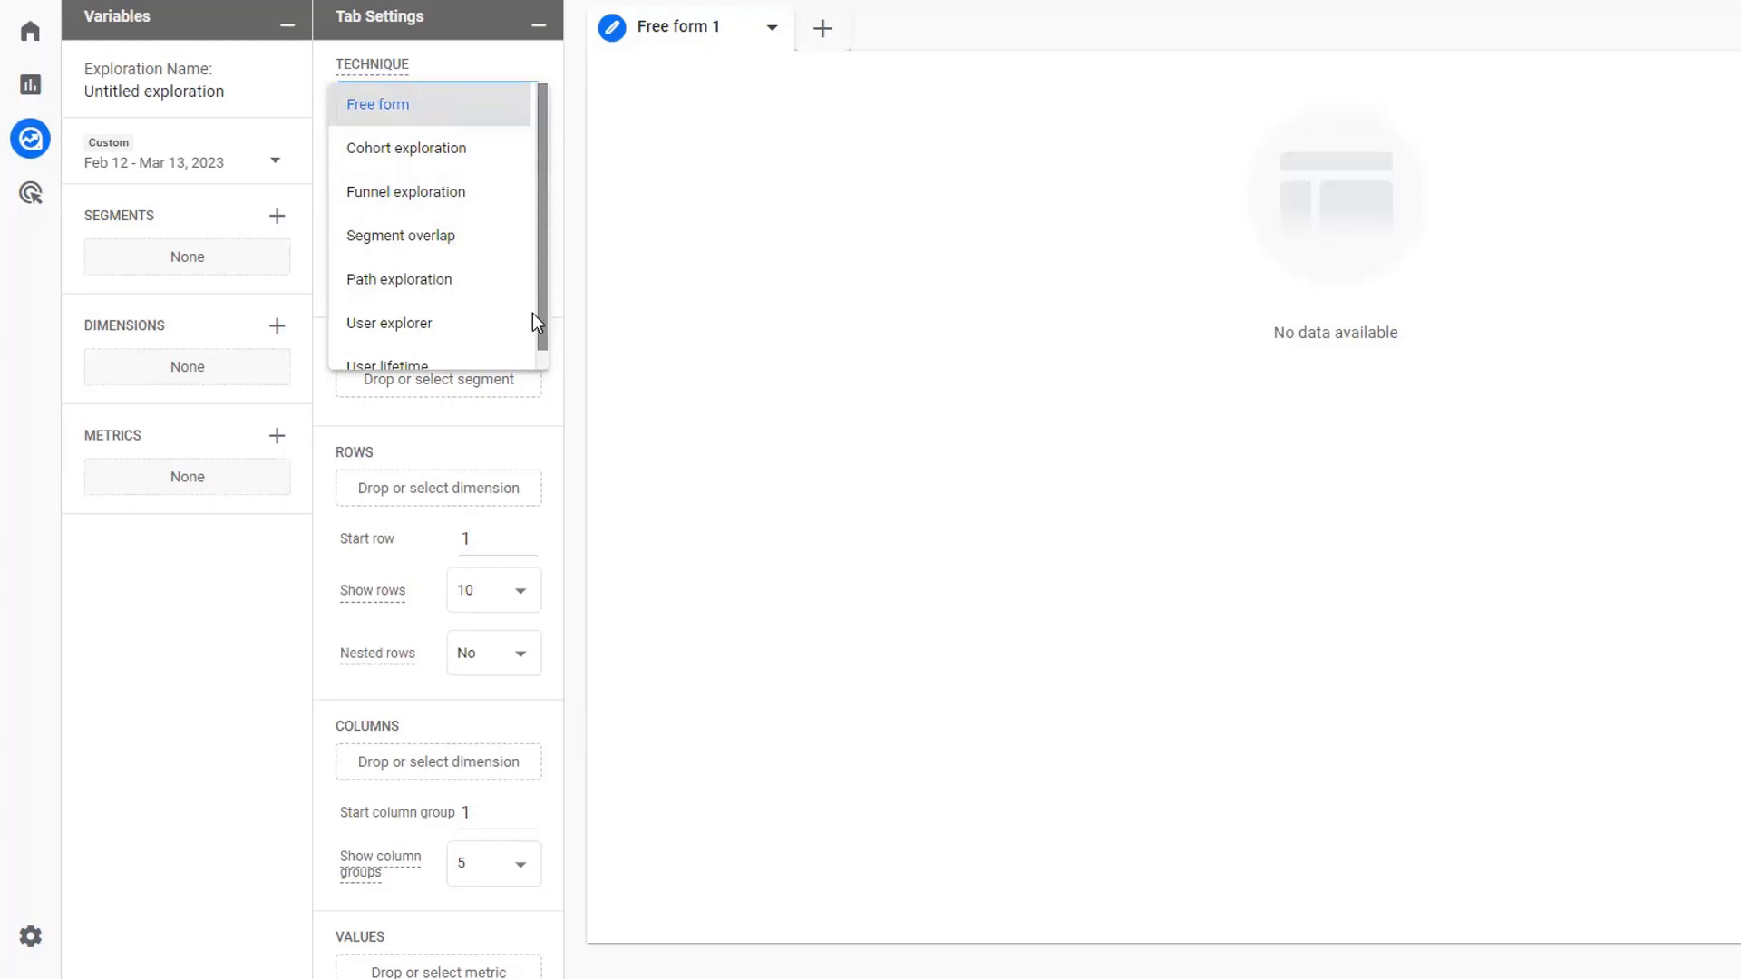
left_click_drag(532, 313, 544, 338)
left_click(689, 327)
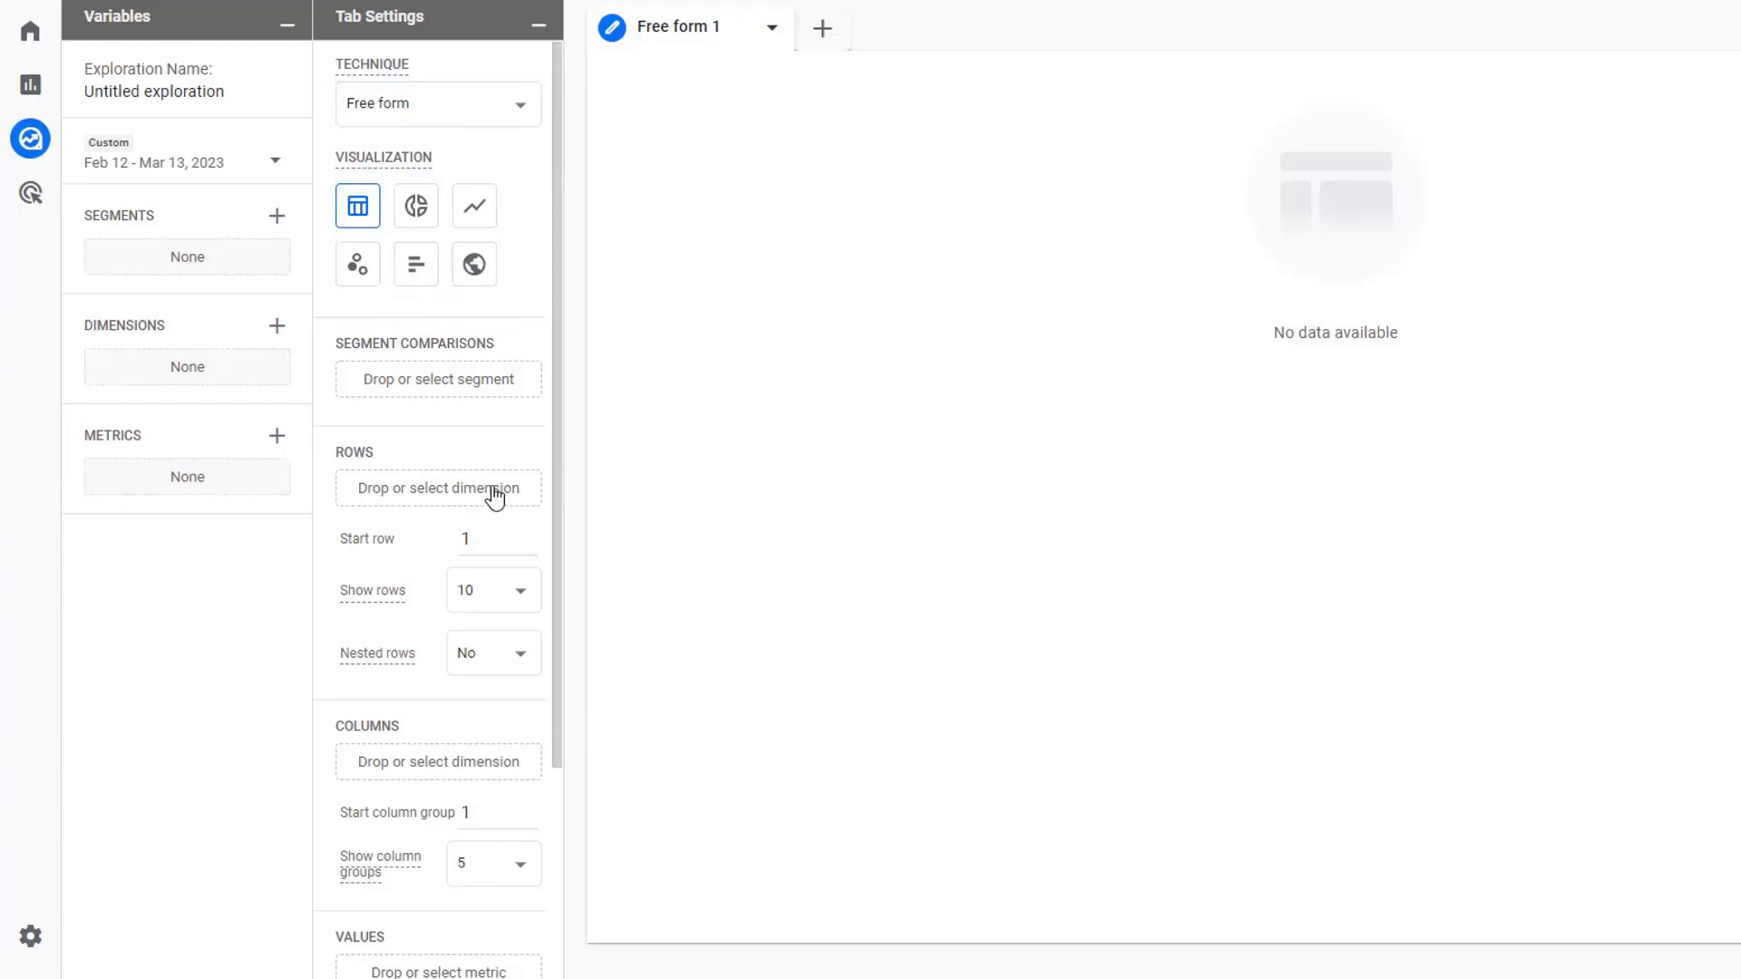
- Switch the technique to Cohort exploration and return it to Free form
left_click(459, 105)
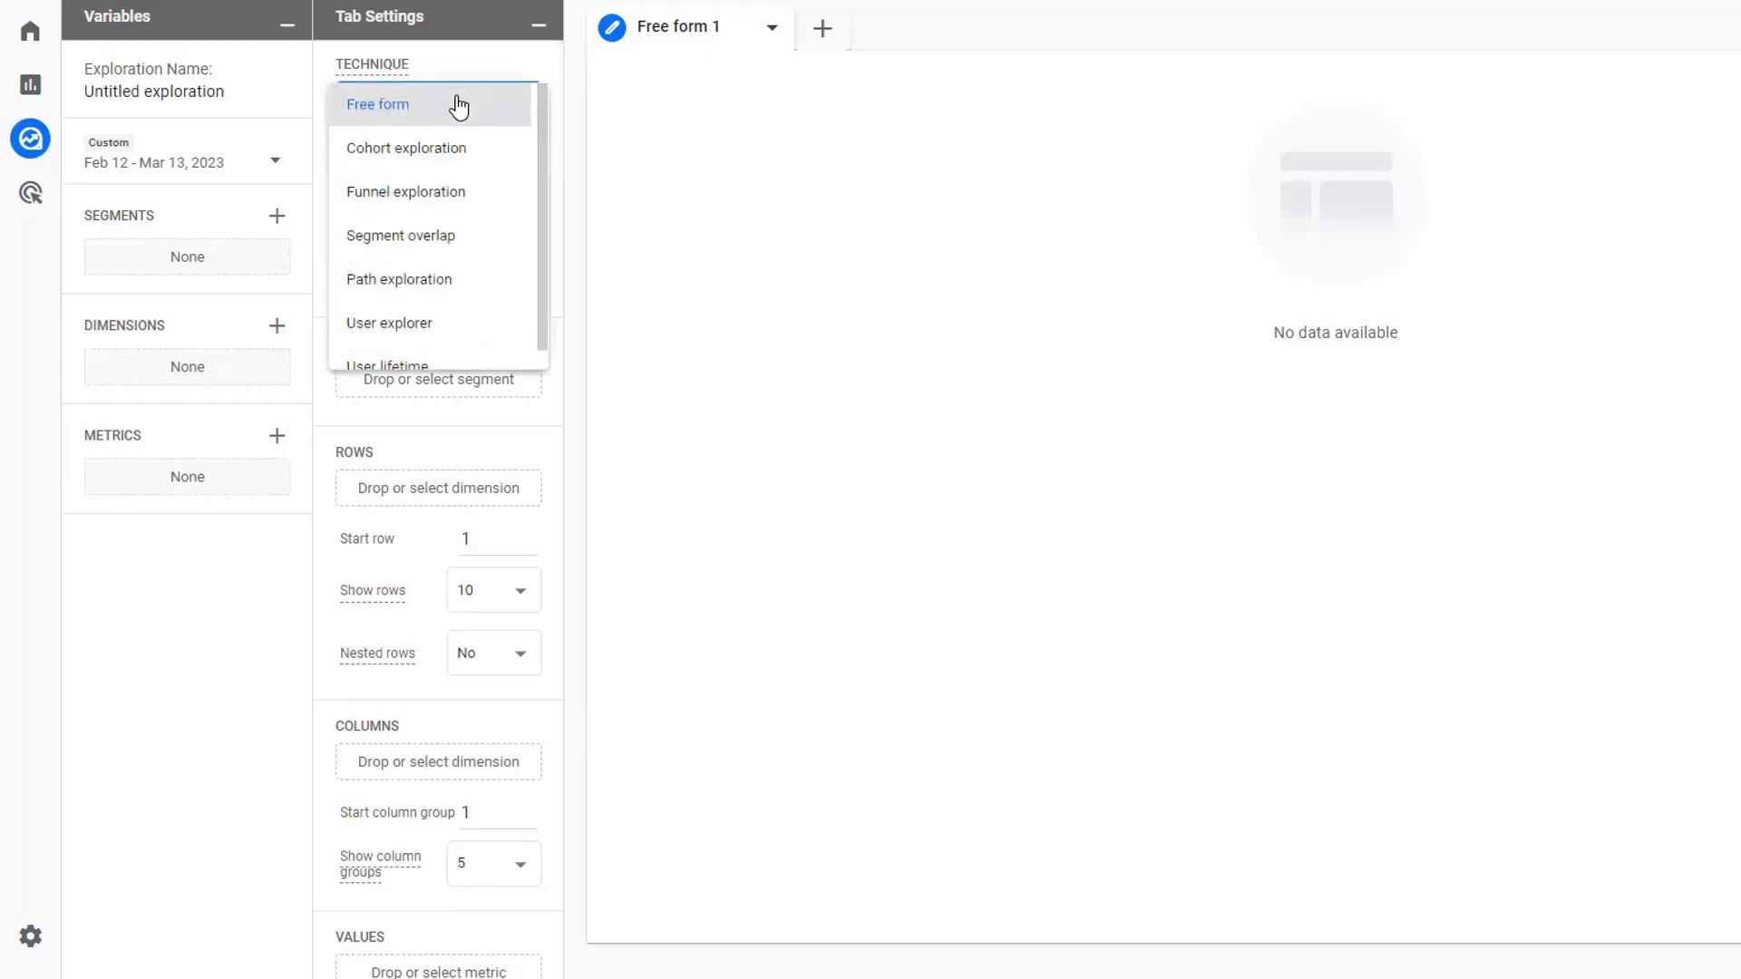
left_click(431, 148)
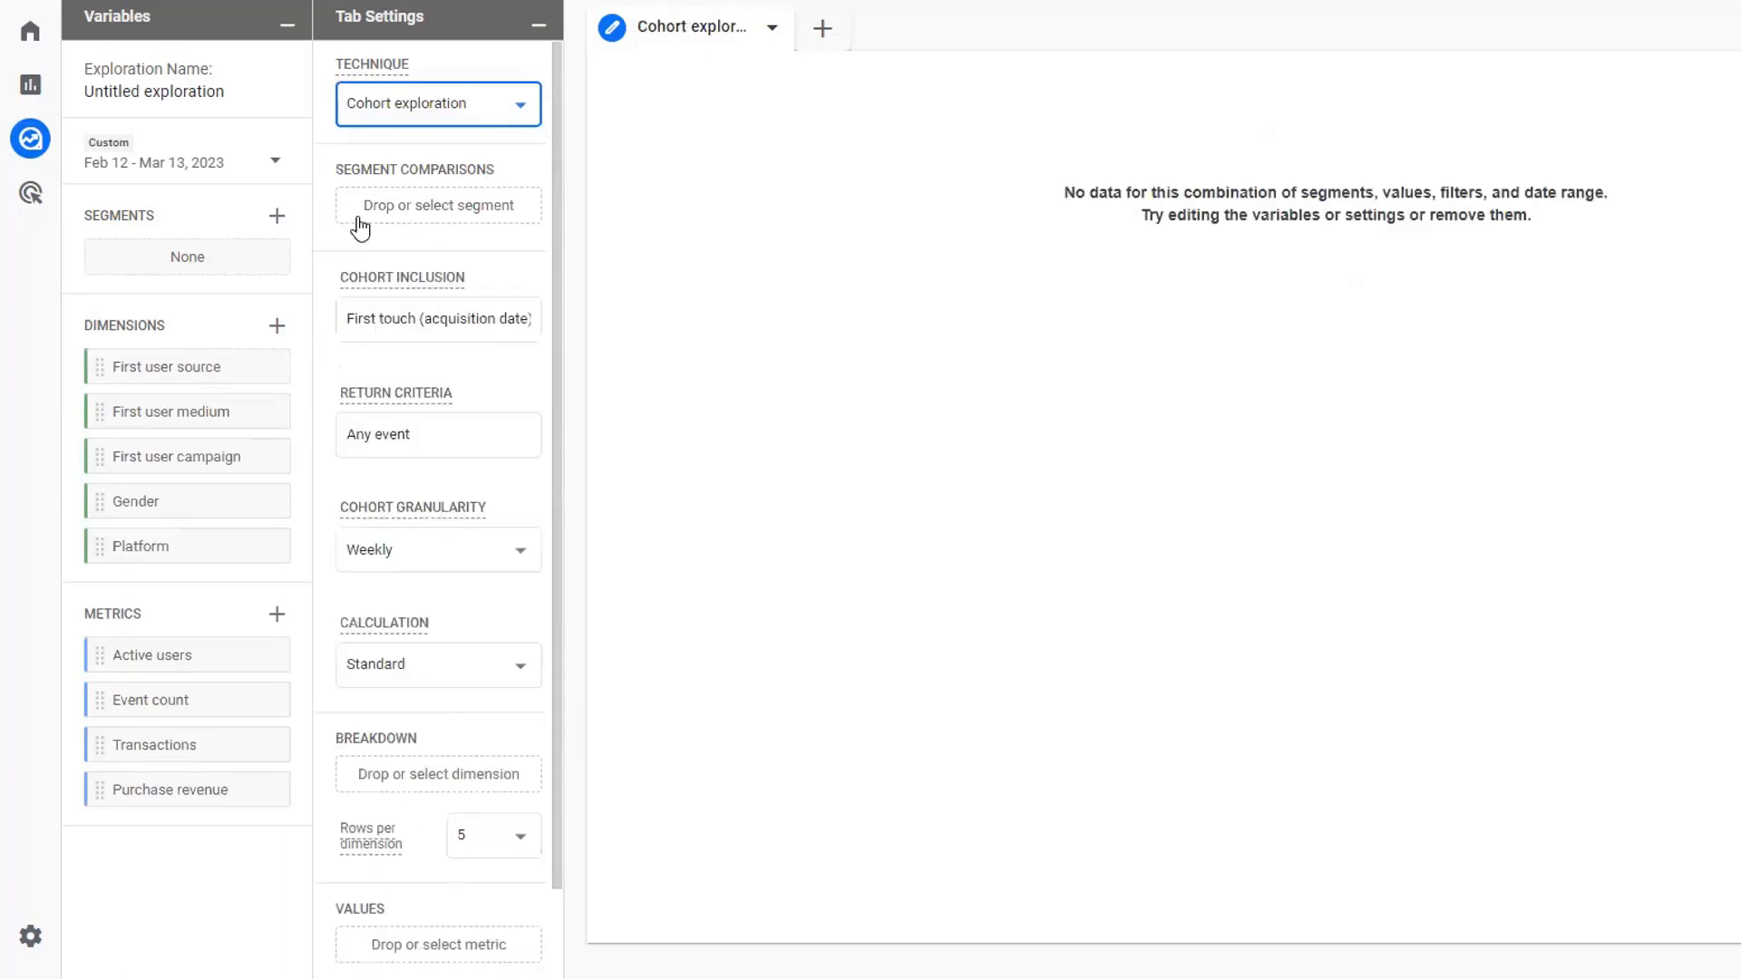
left_click(437, 113)
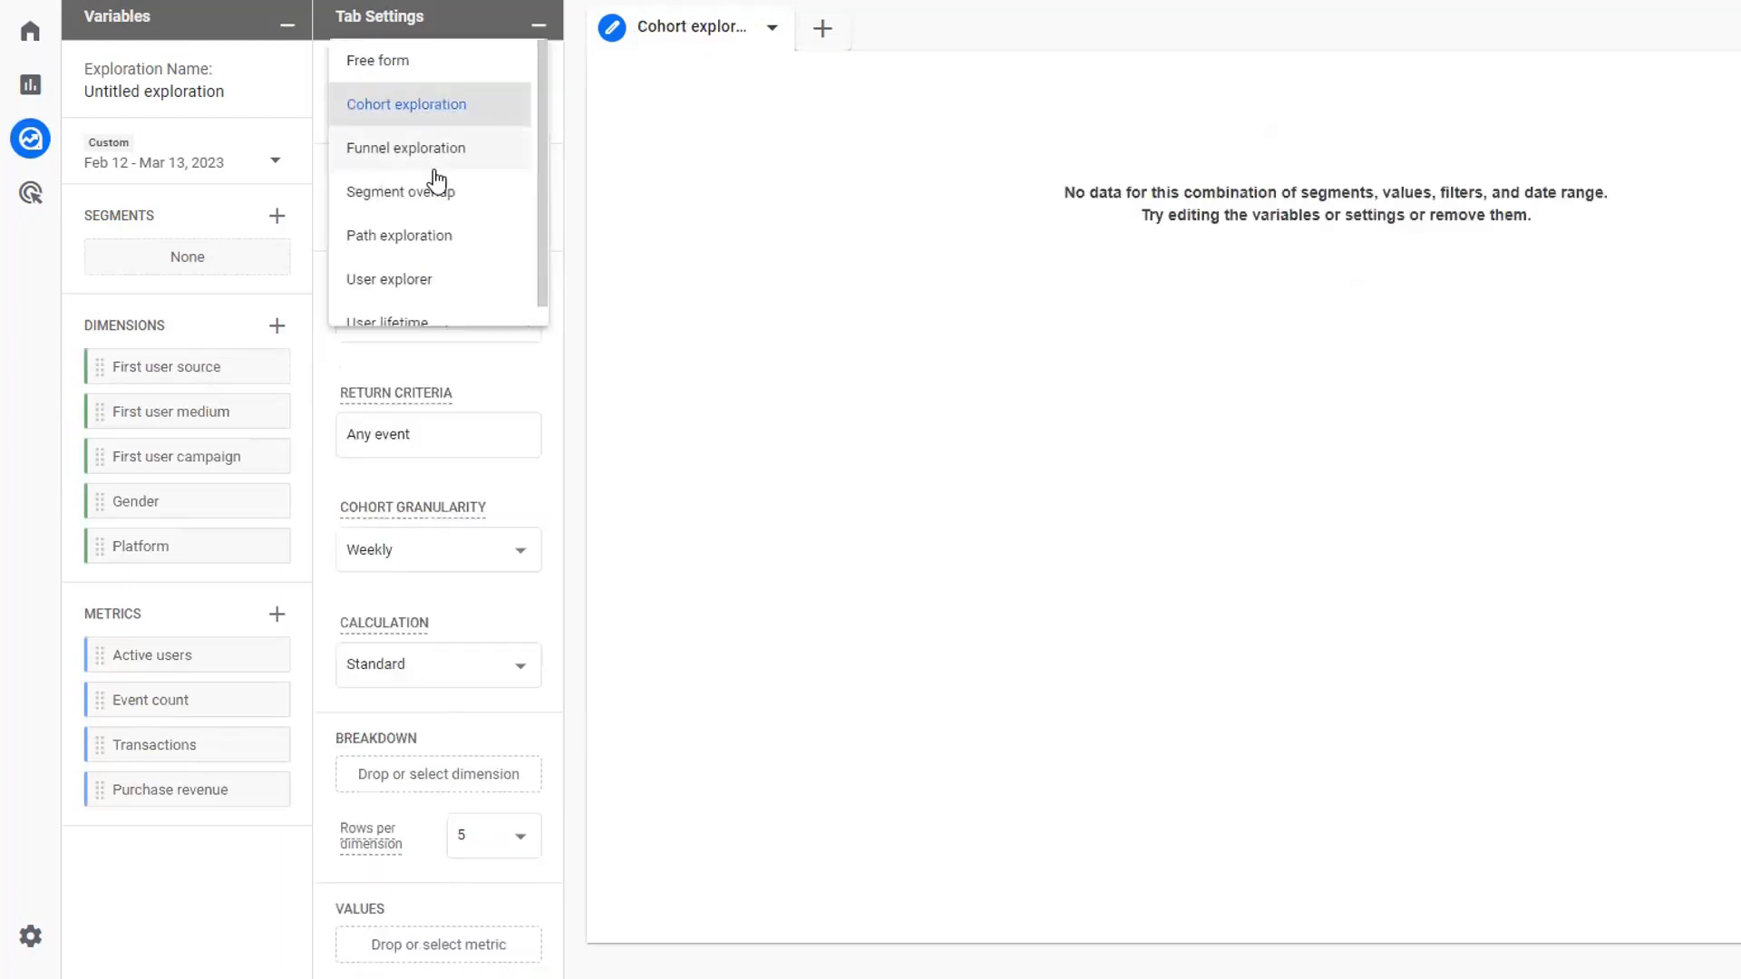
left_click(388, 63)
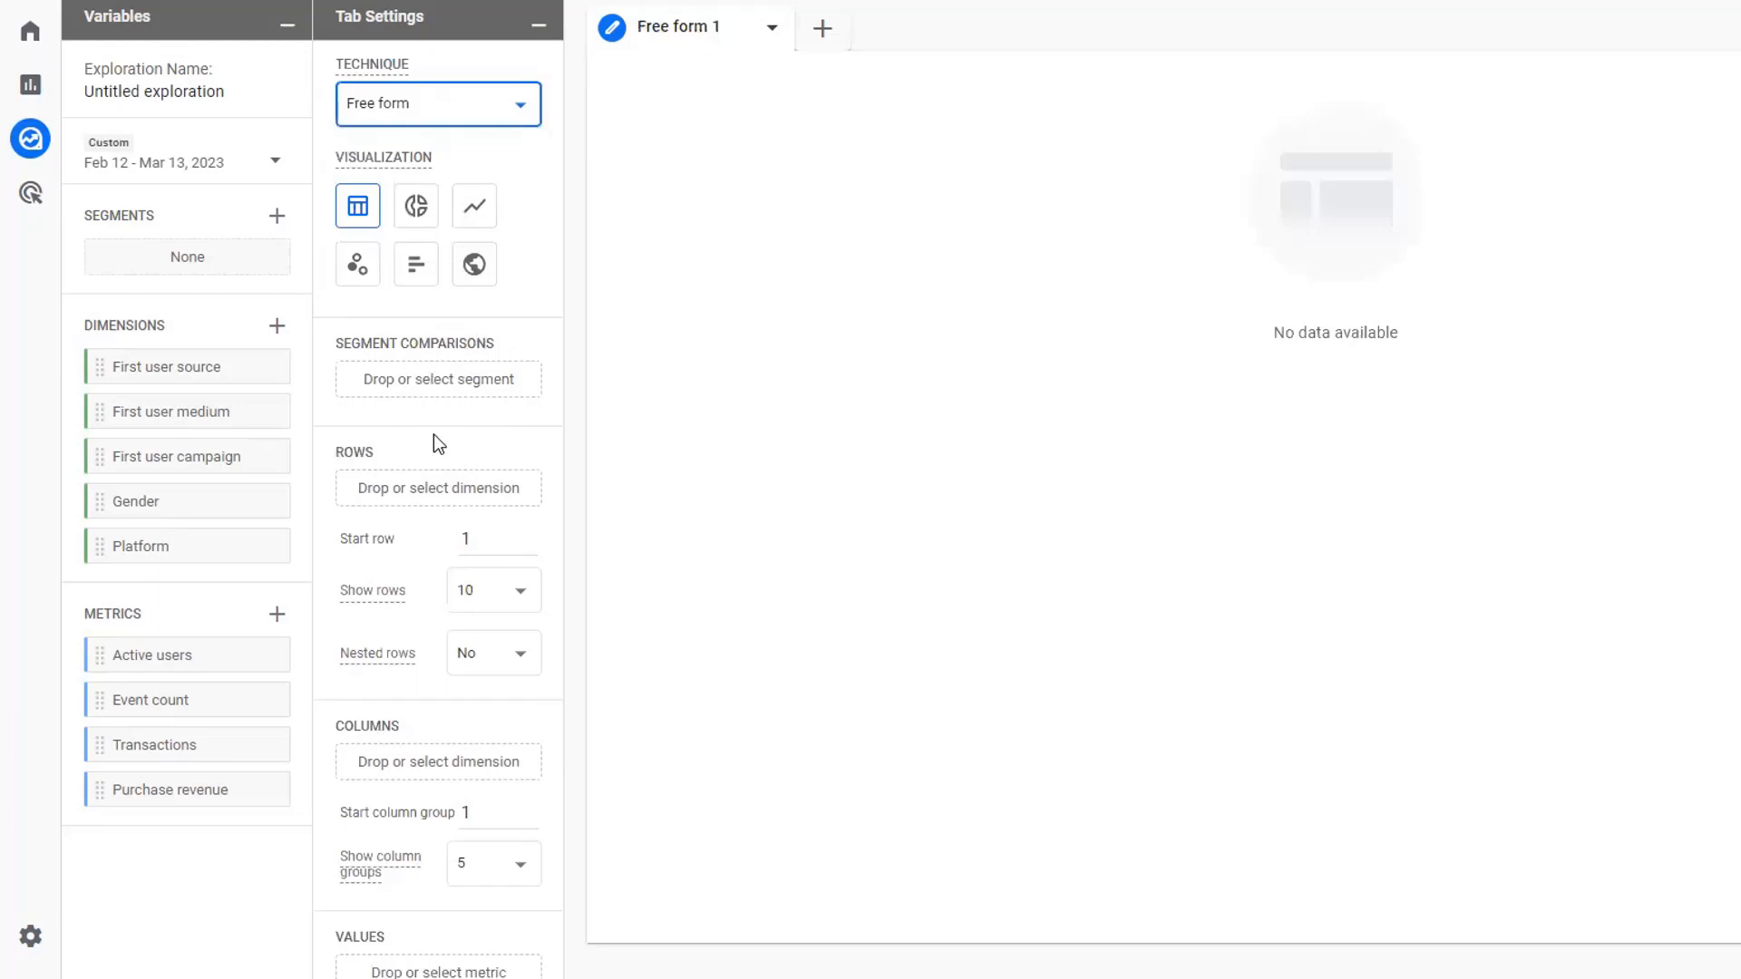
- Examine the Free form settings, from segment comparisons and rows to values and filters, and the technique options
scroll(503, 562, "down", 2)
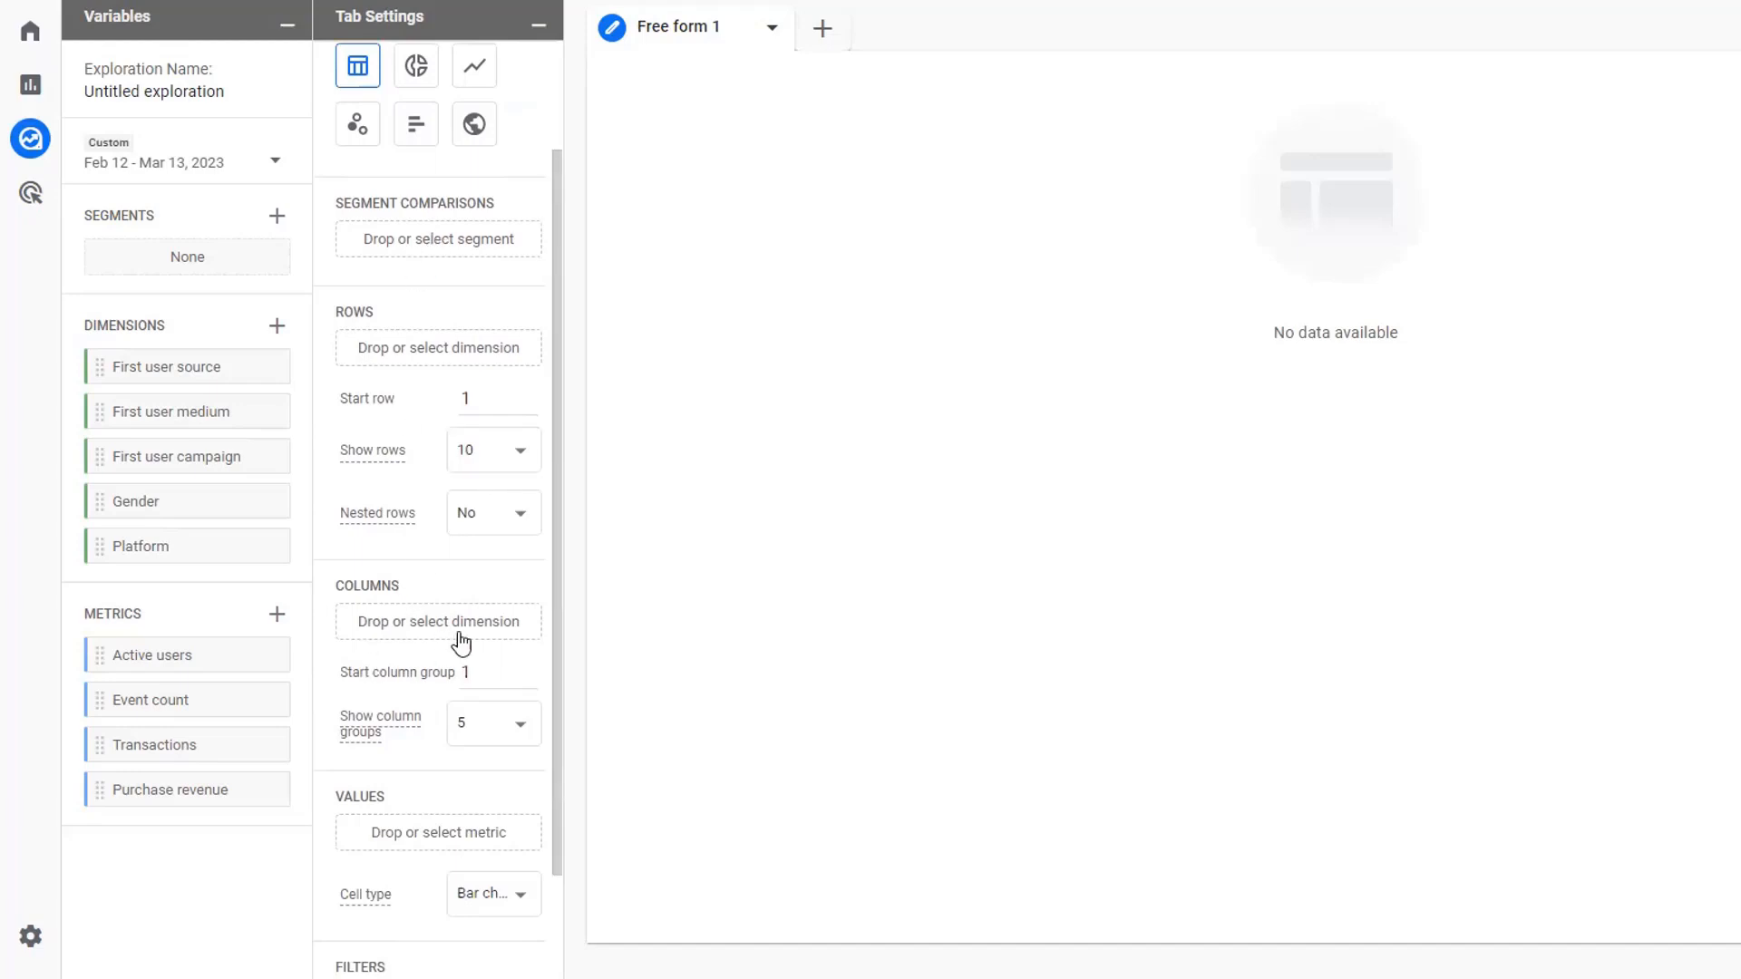
scroll(456, 771, "down", 2)
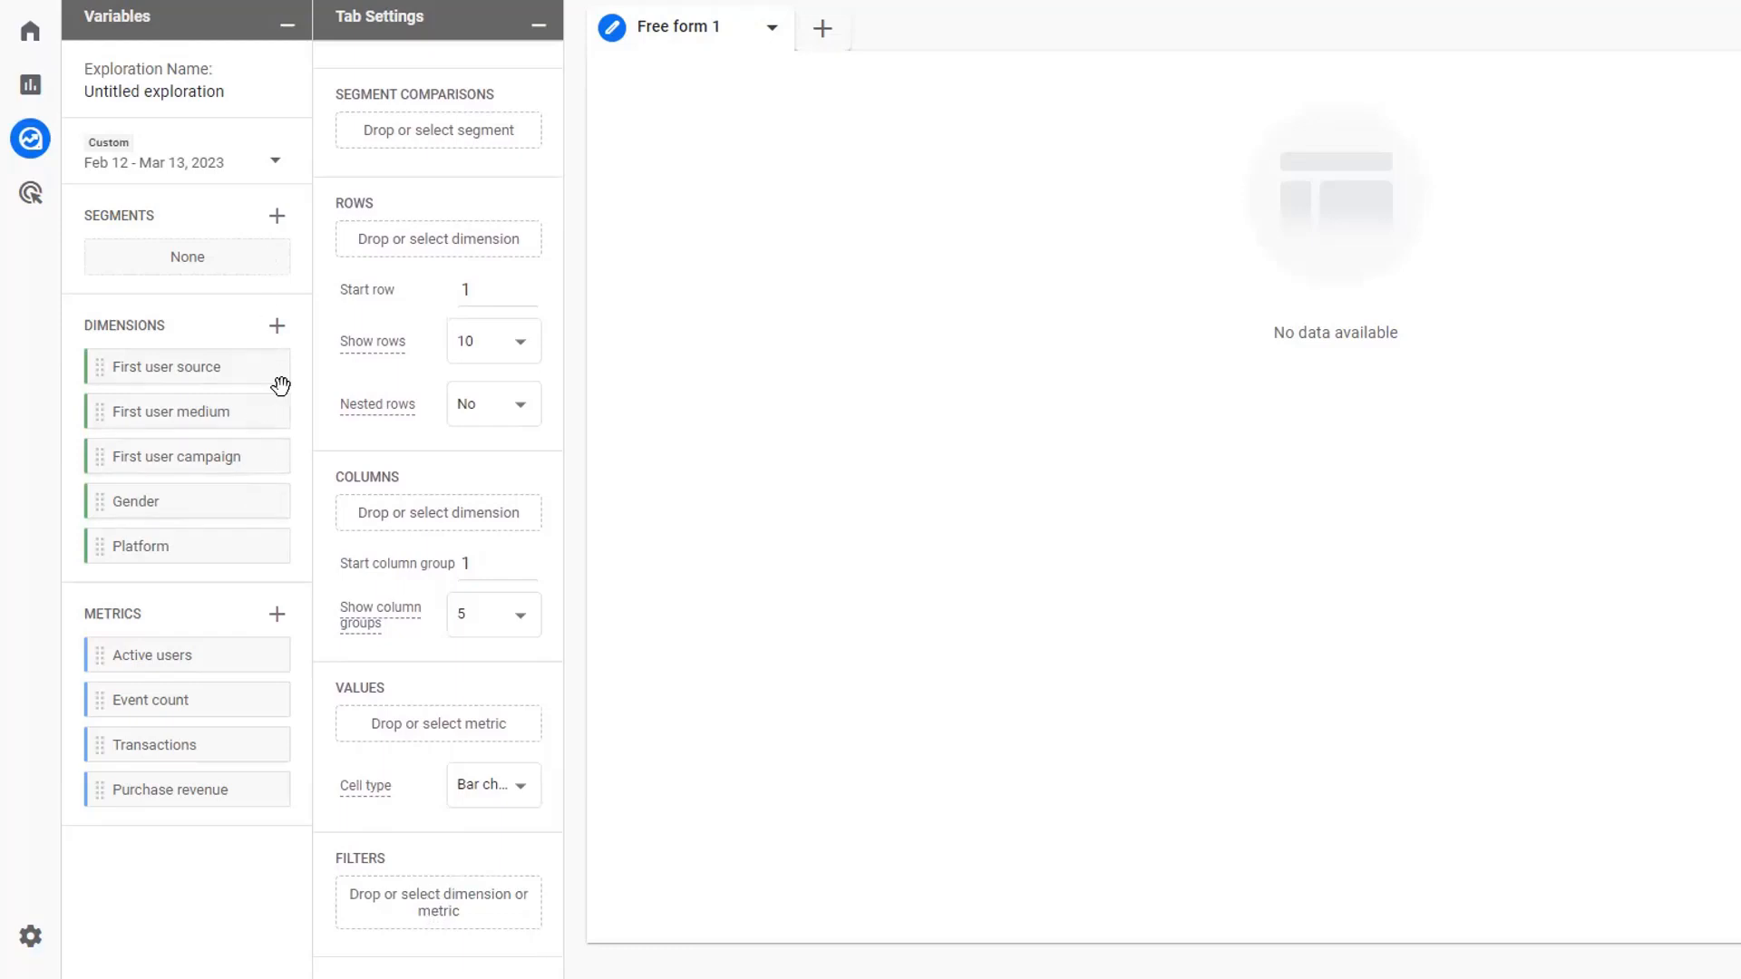
left_click(476, 129)
scroll(465, 218, "up", 3)
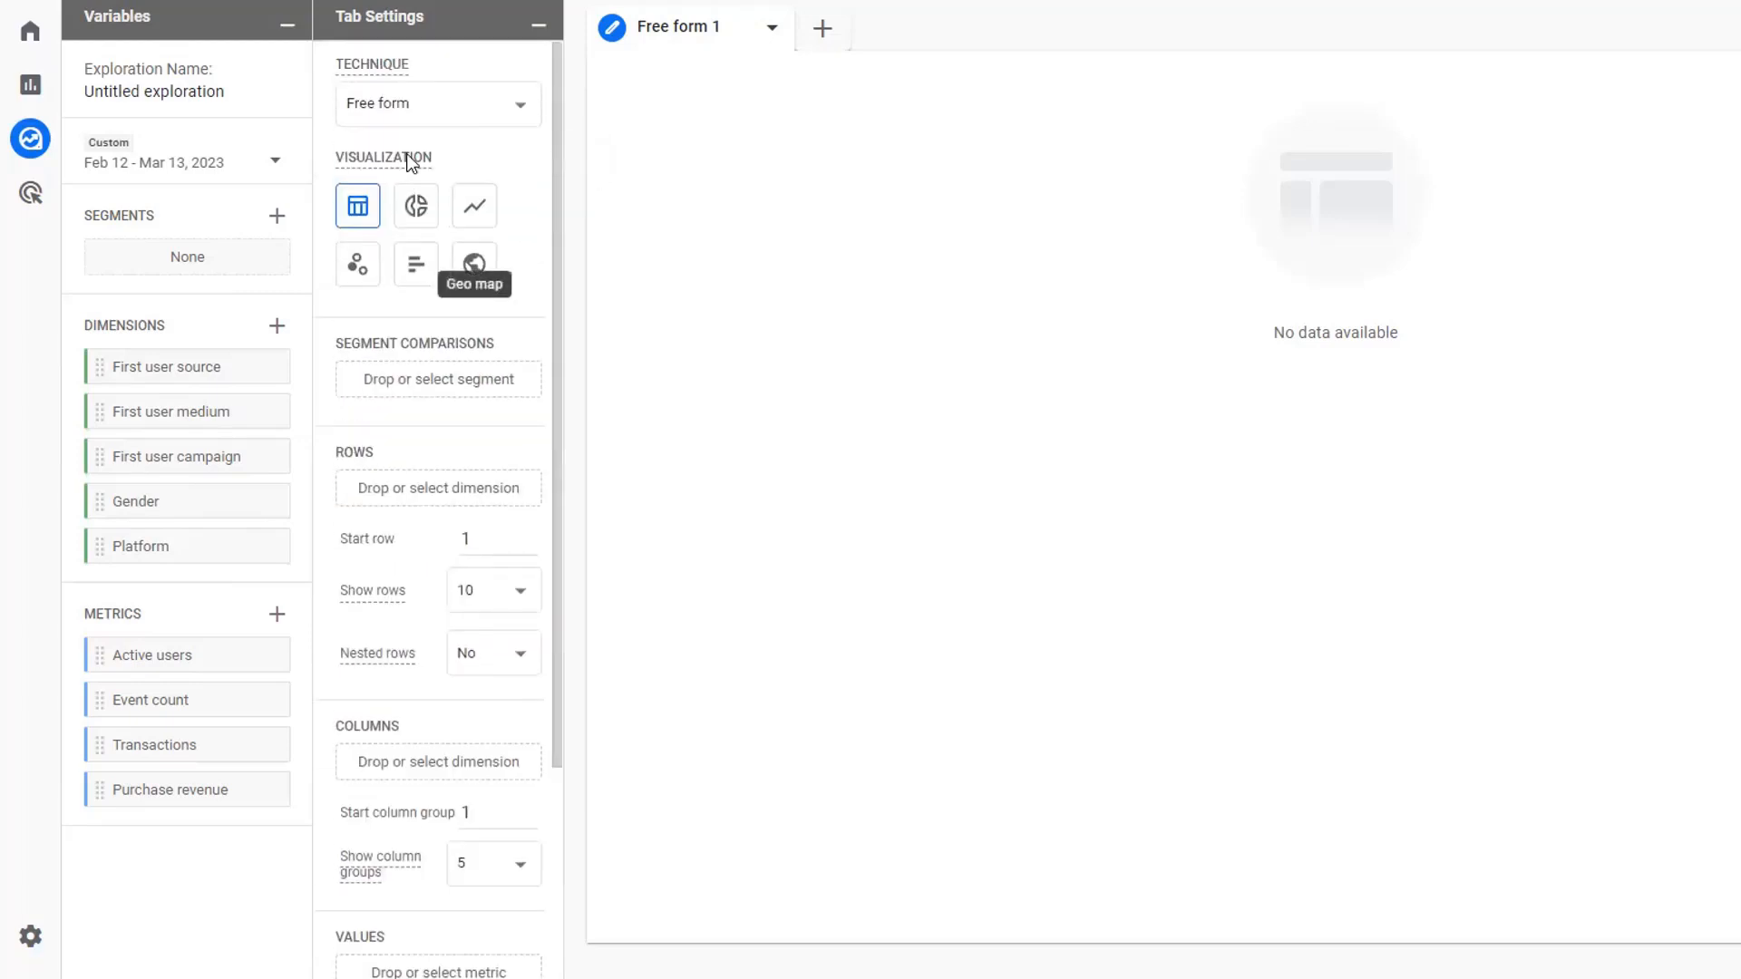
left_click(408, 109)
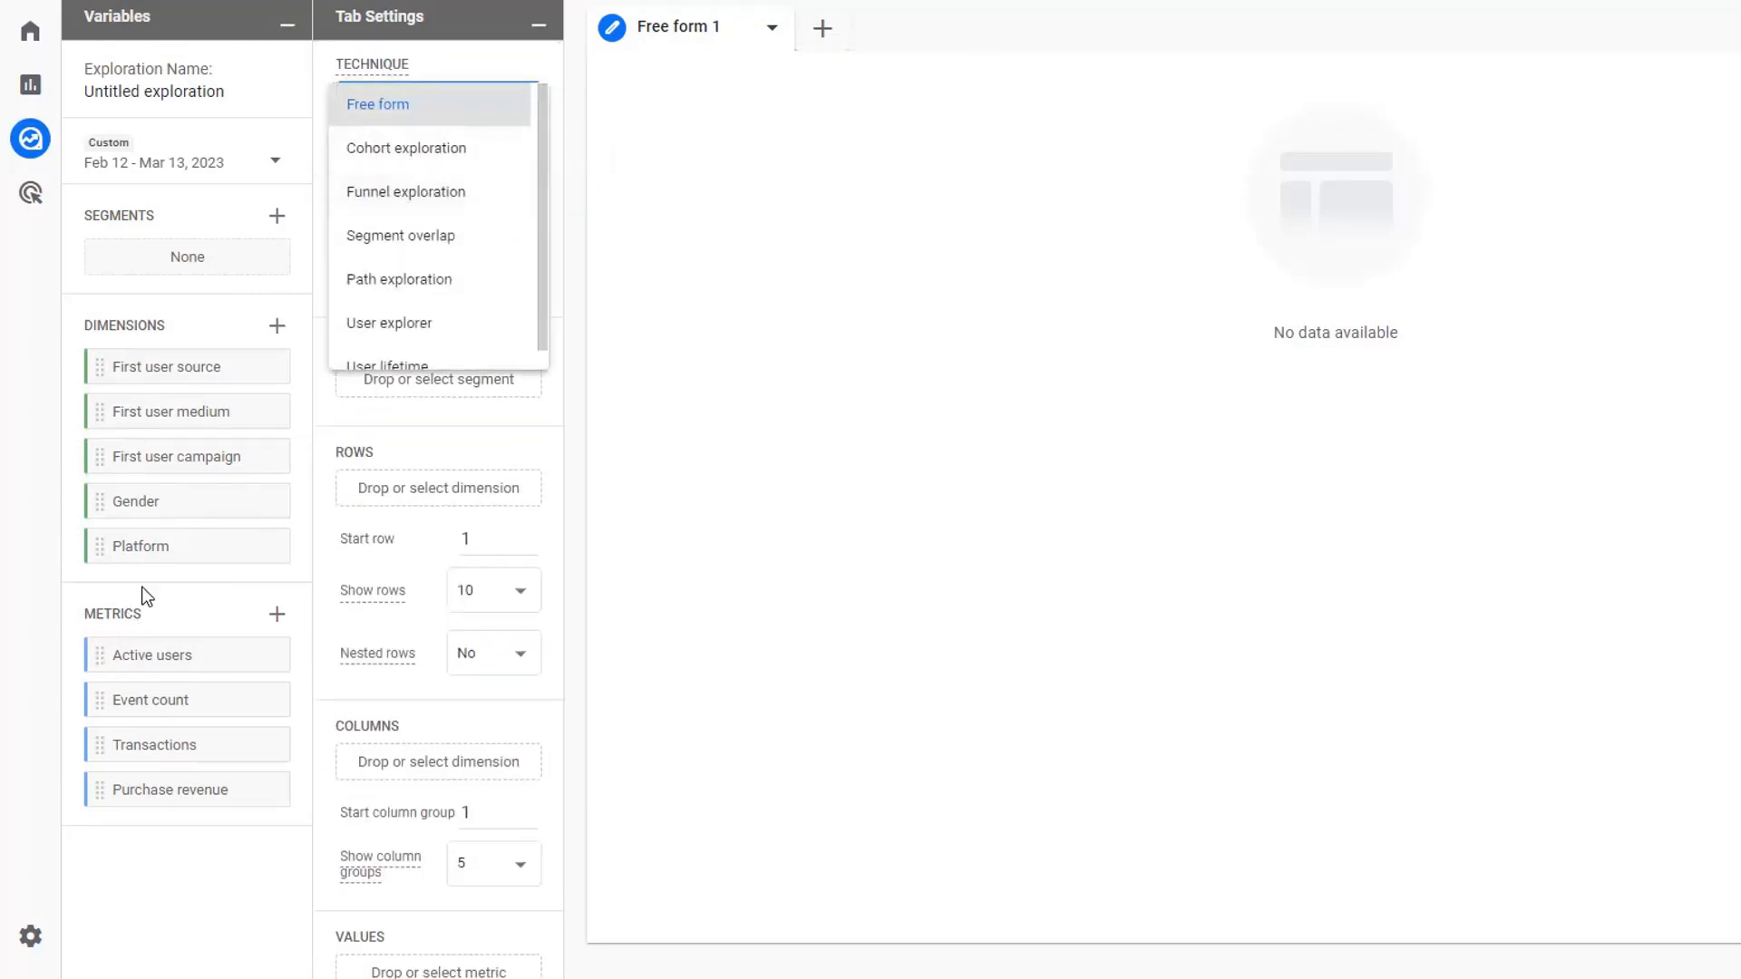
left_click(811, 354)
- Remove all the preset dimensions and metrics from the exploration's variables
left_click(262, 366)
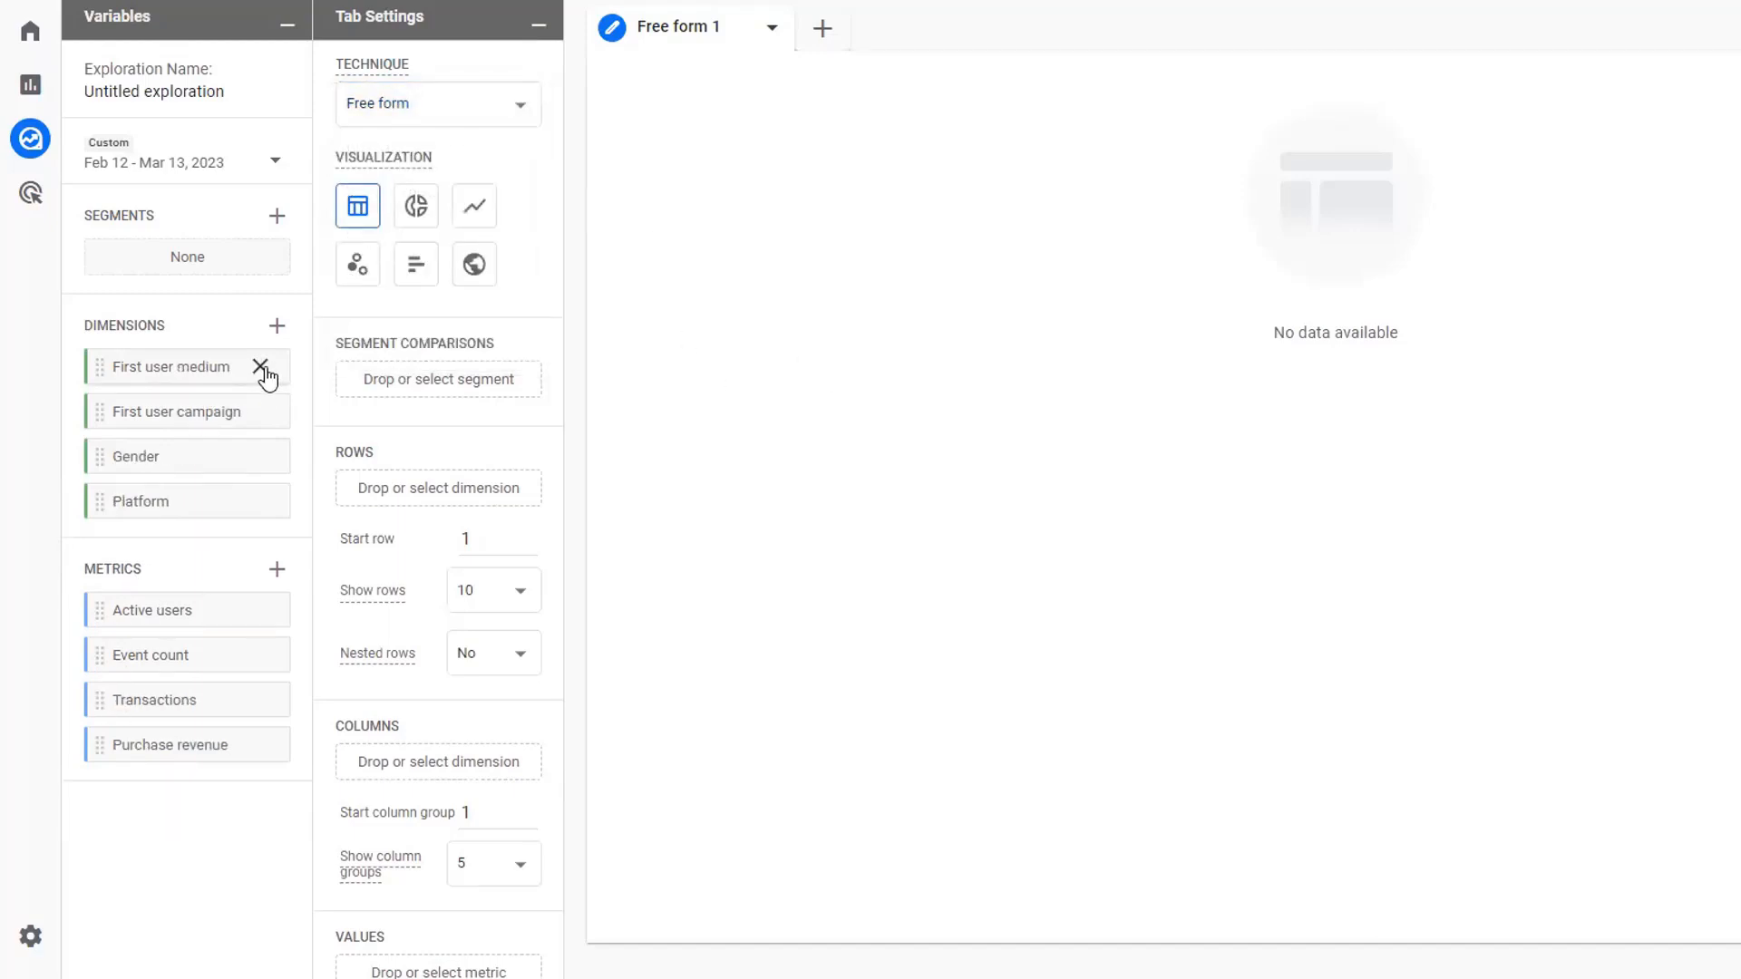
left_click(261, 368)
left_click(261, 368)
left_click(261, 368)
left_click(261, 367)
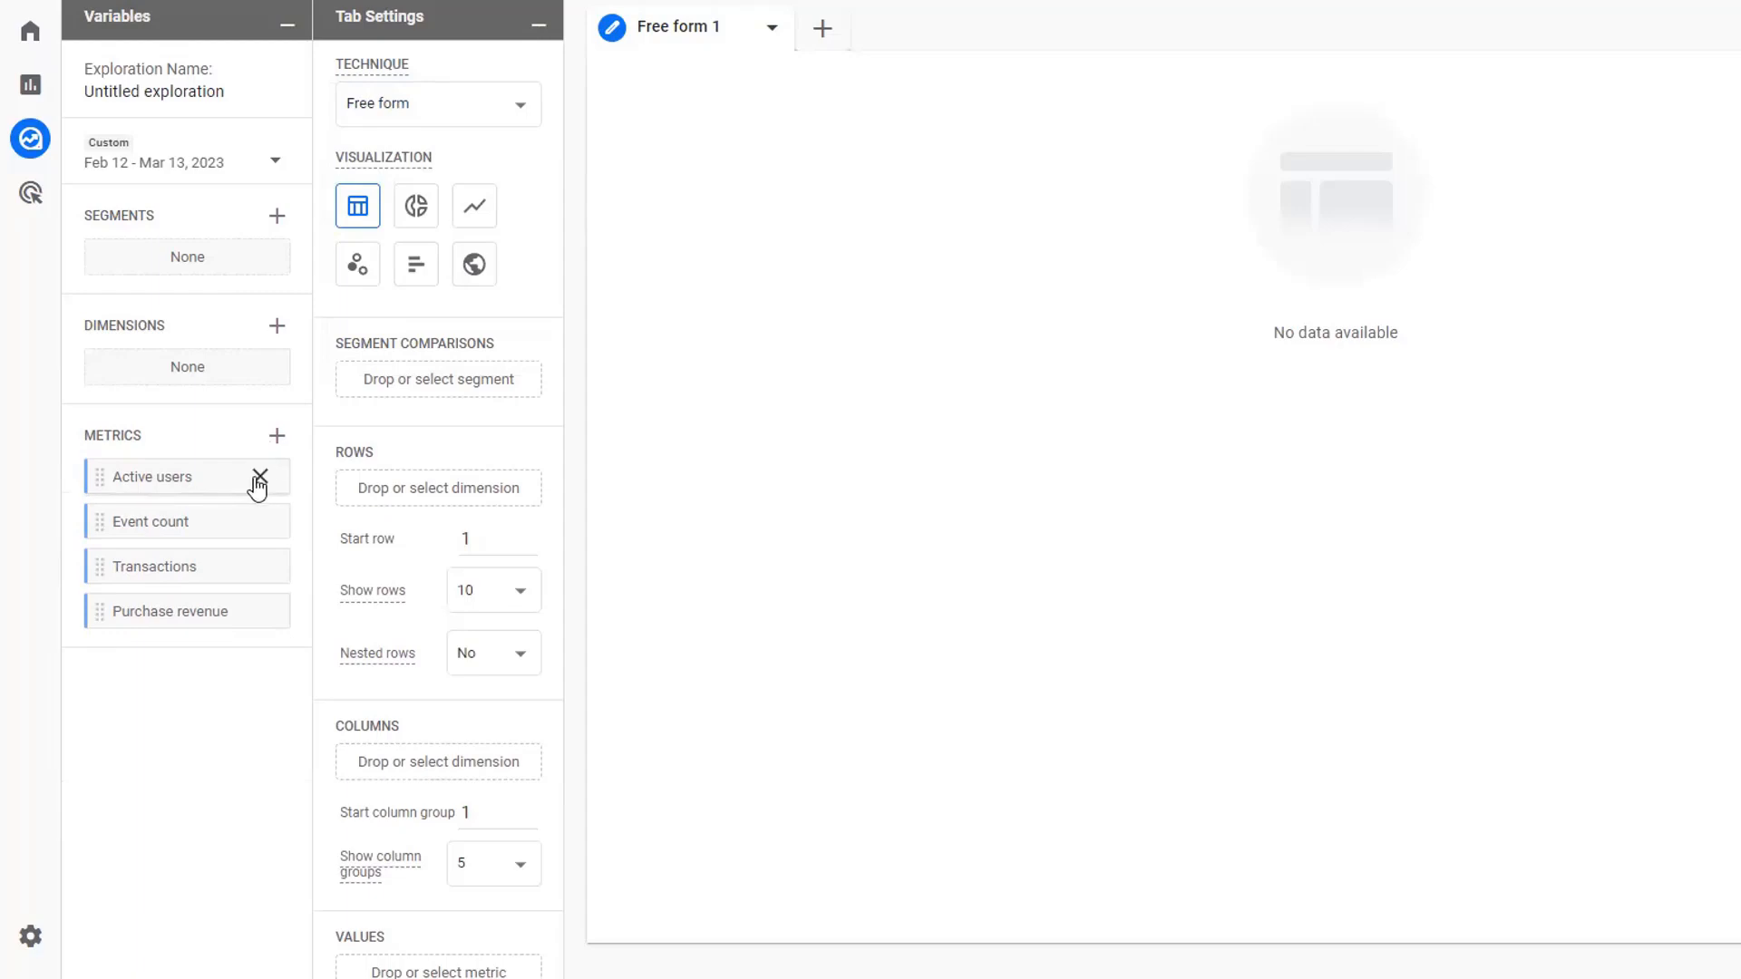
left_click(260, 477)
left_click(260, 477)
left_click(260, 478)
left_click(260, 477)
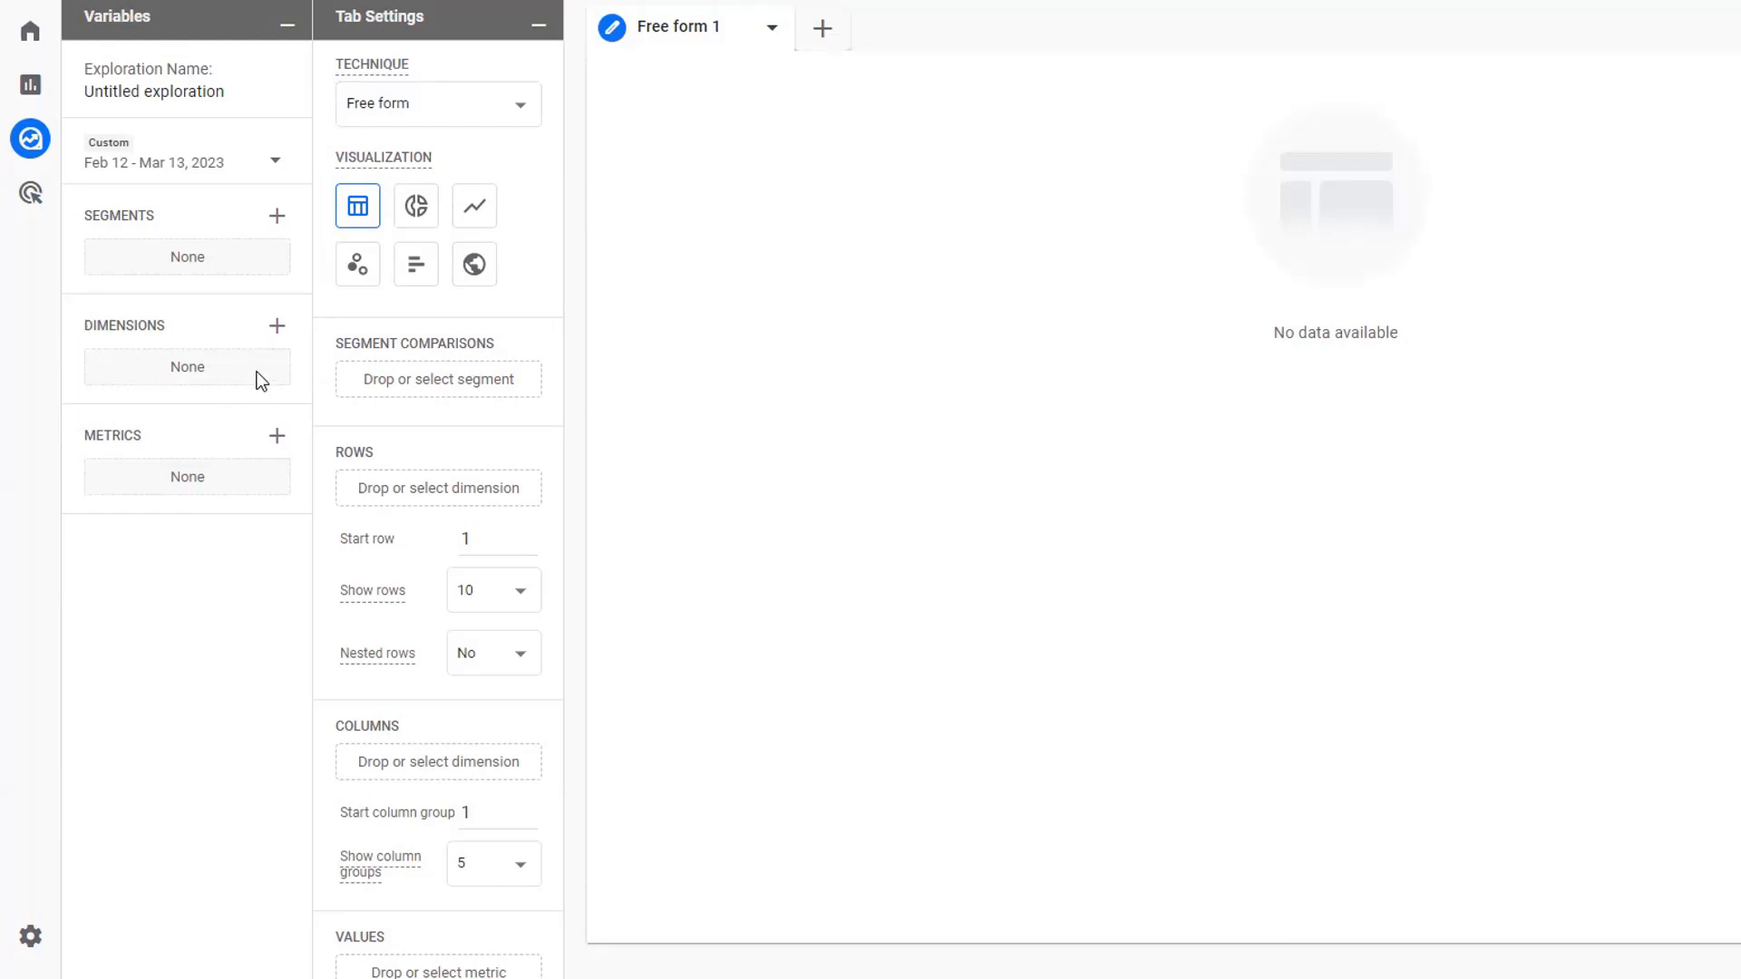
- Search the dimensions for "page" and import Page path + query string into the exploration
left_click(276, 328)
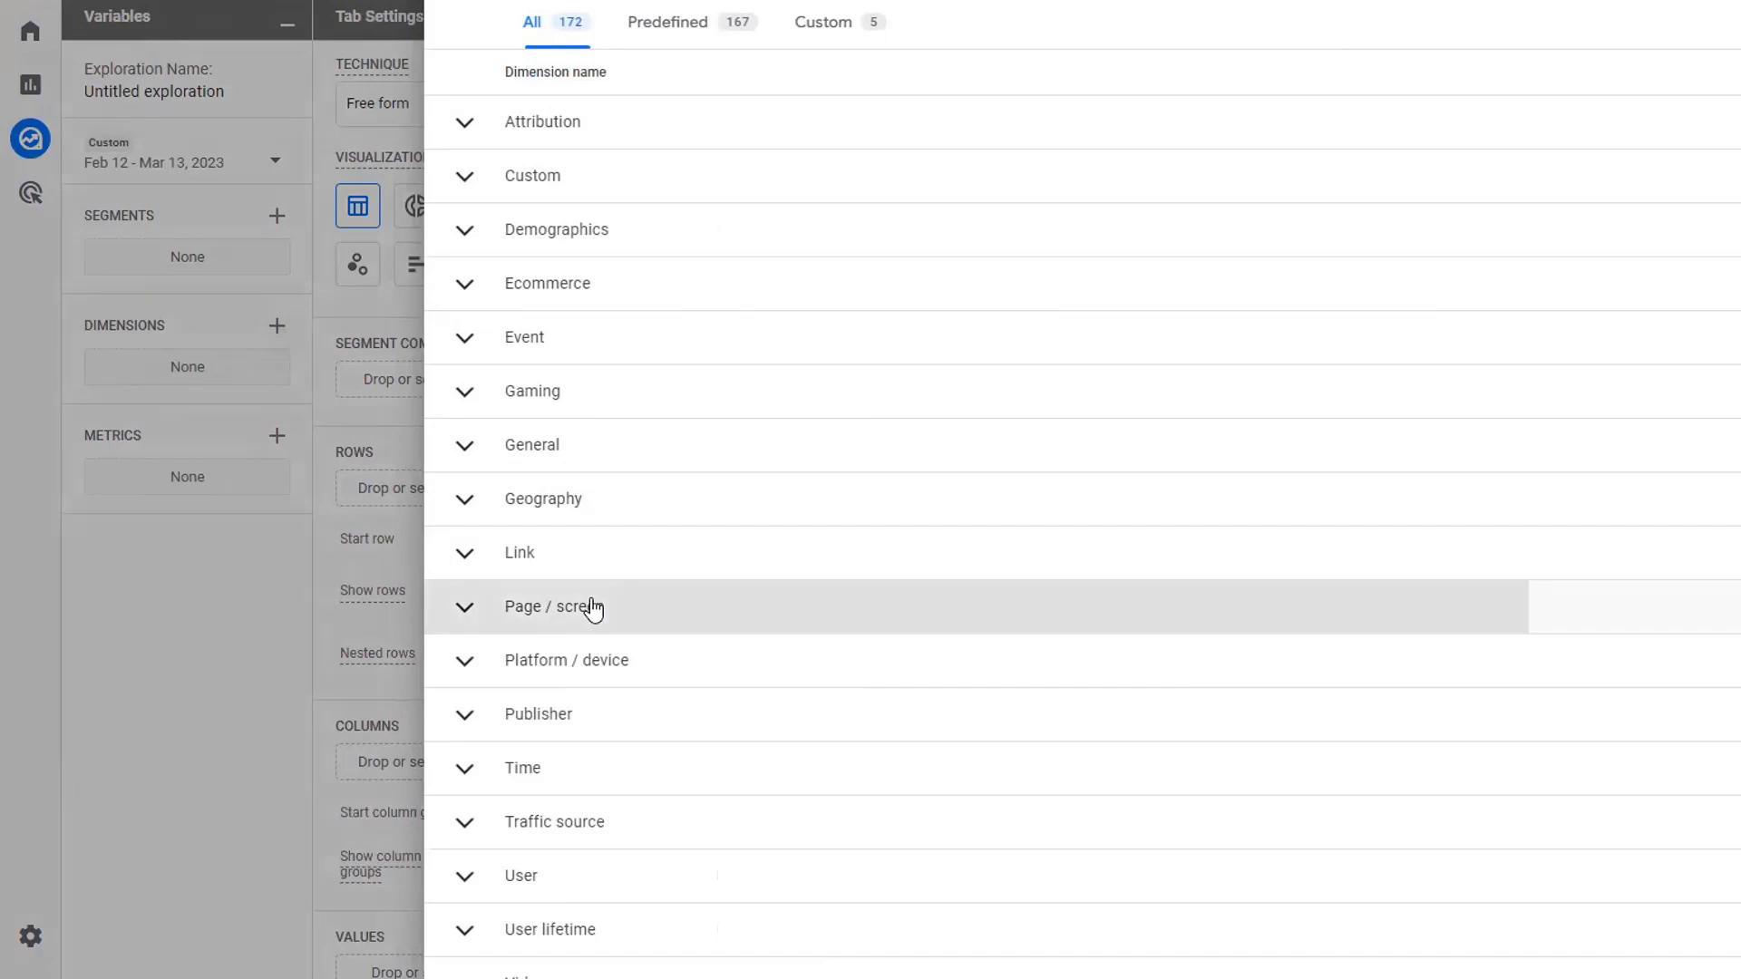
left_click(591, 607)
scroll(873, 733, "down", 1)
scroll(873, 733, "down", 1)
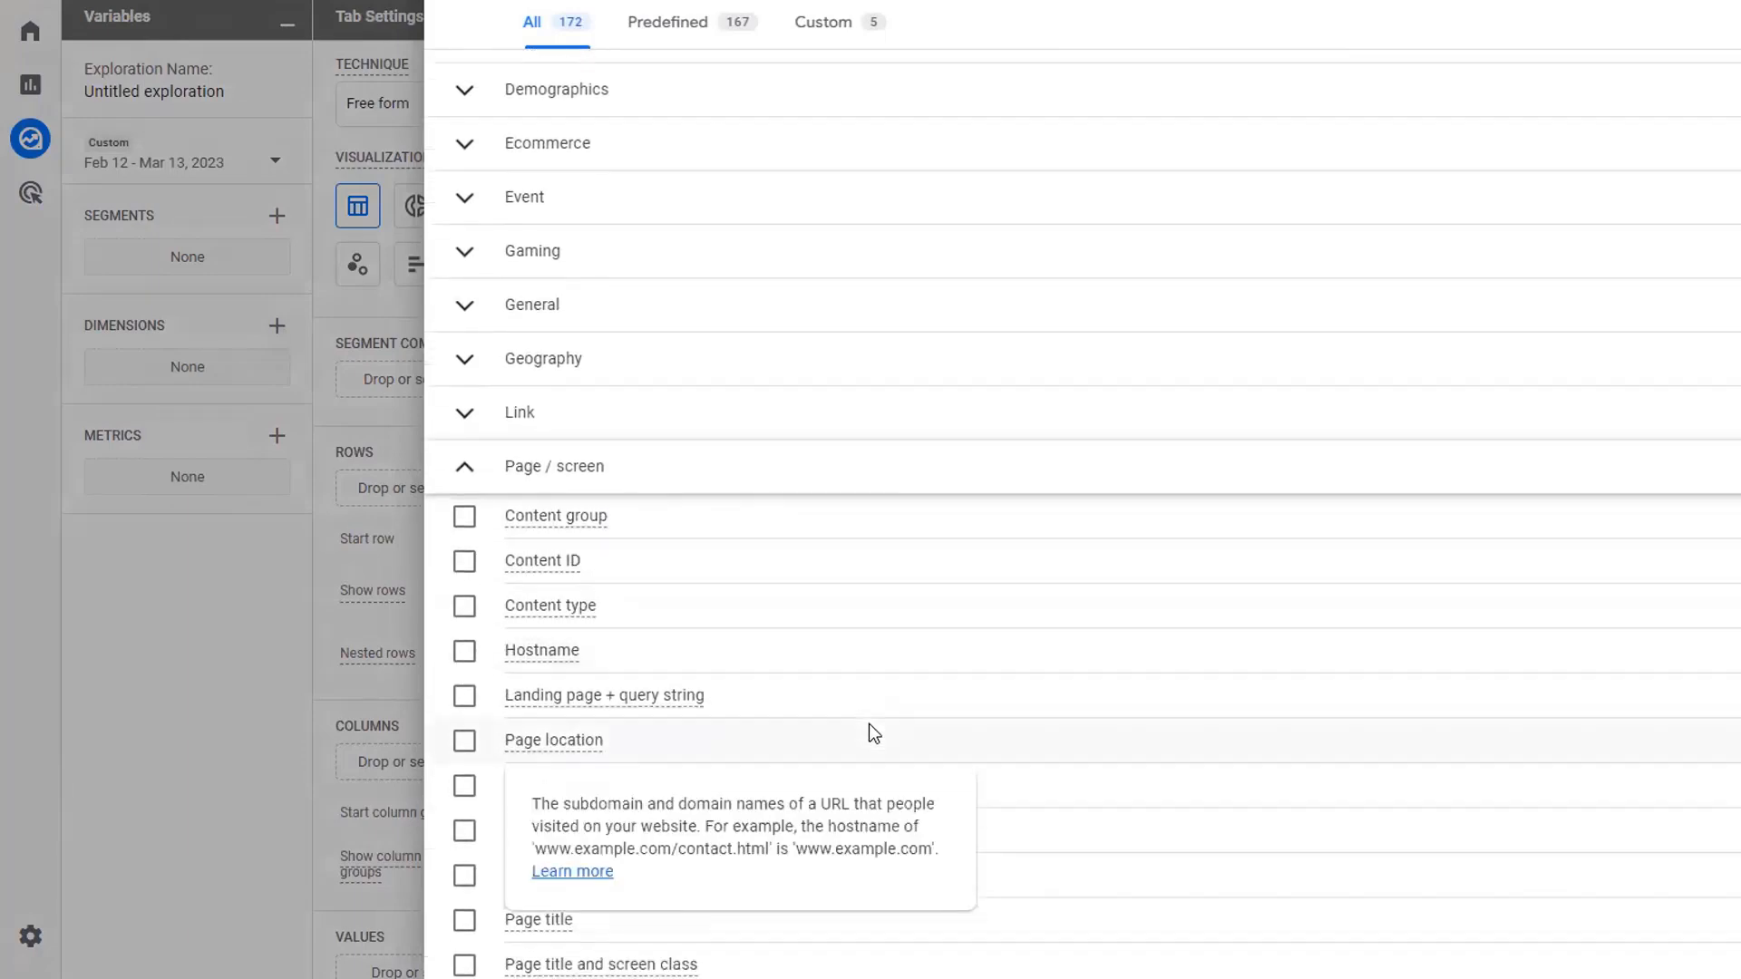
scroll(873, 732, "up", 2)
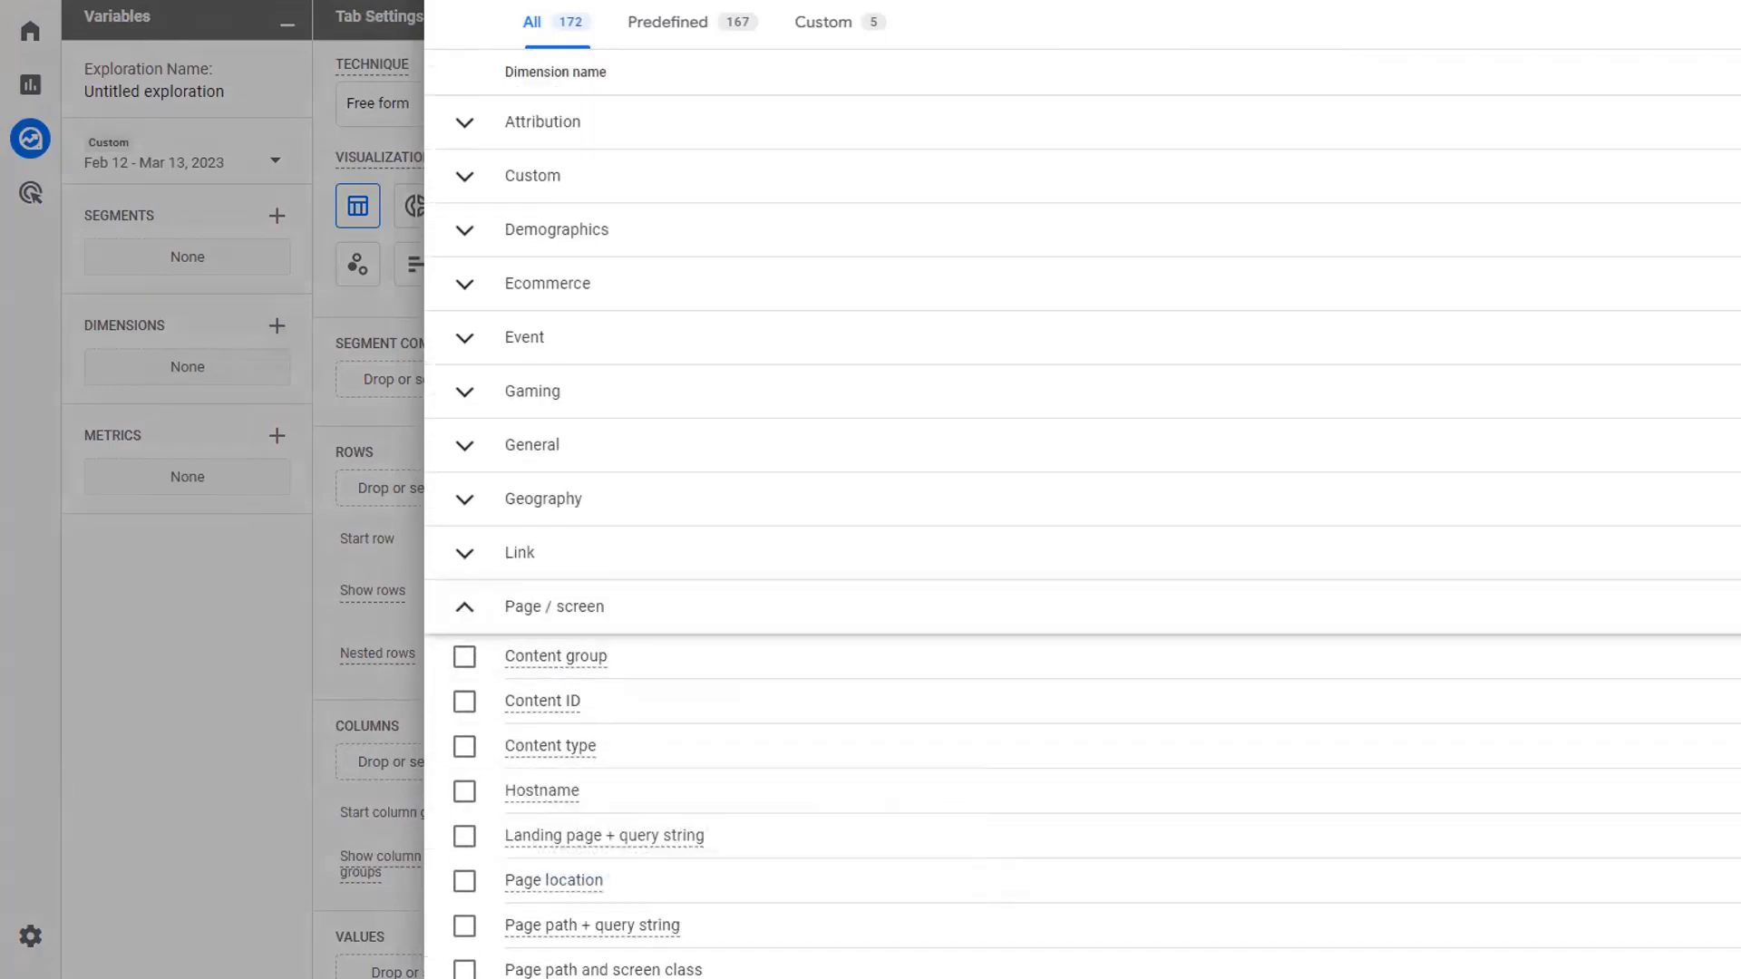
type("page")
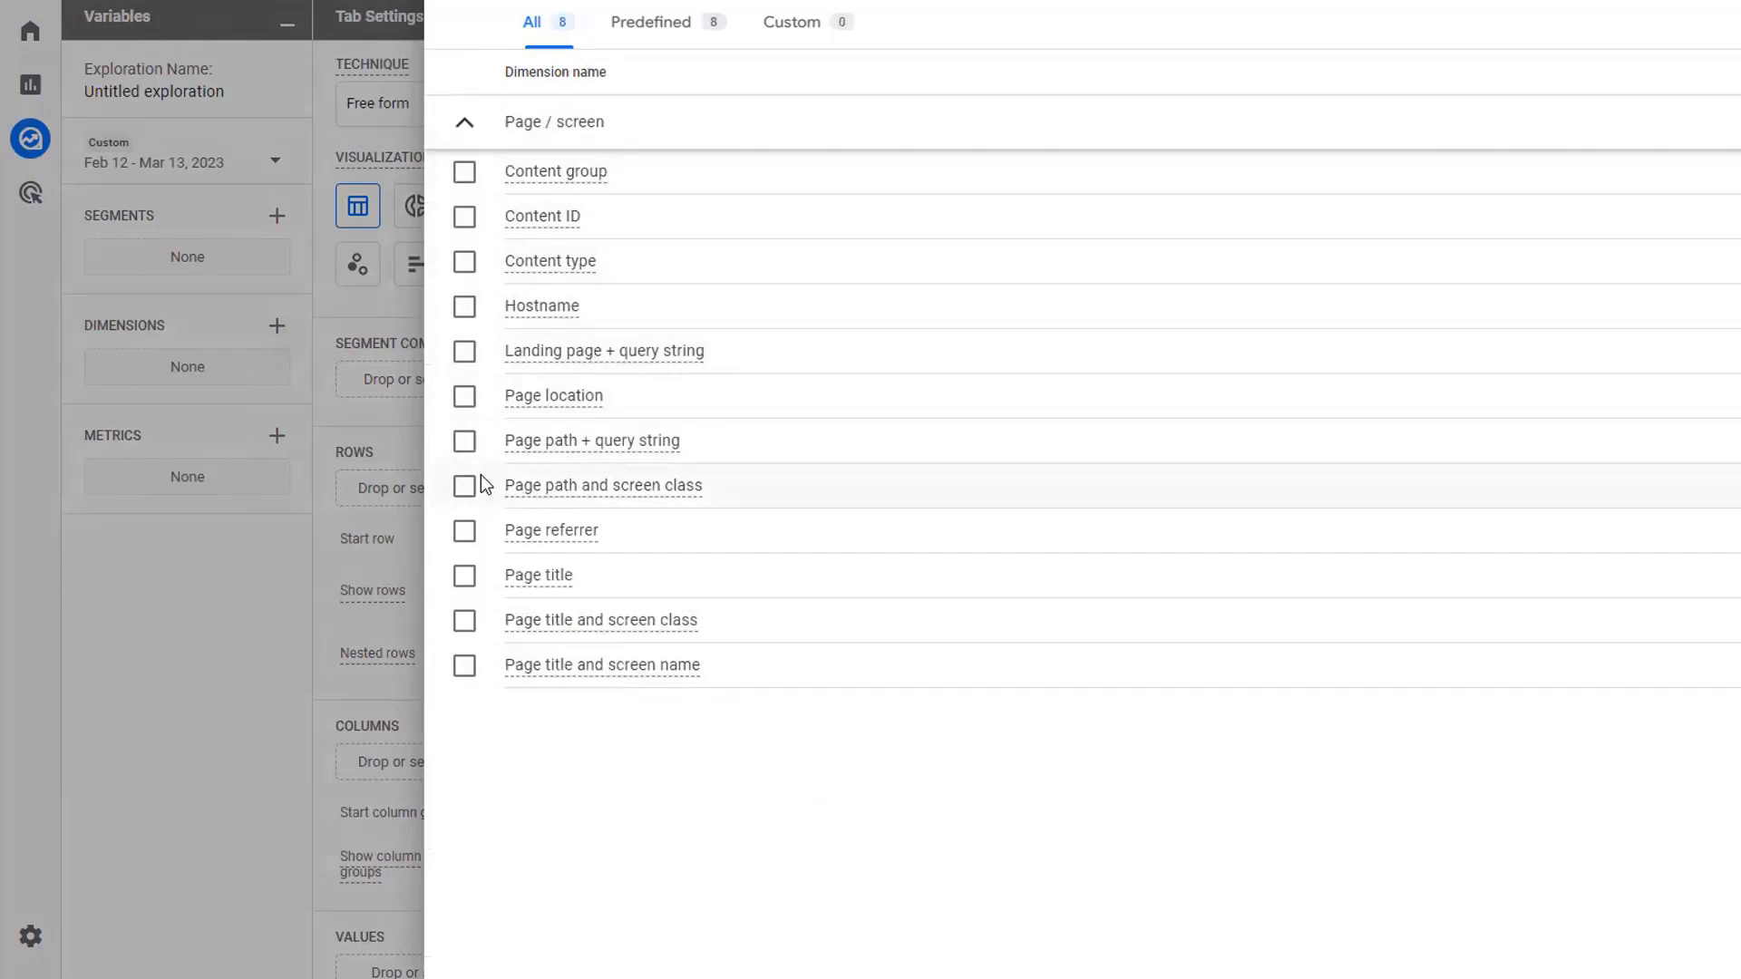
left_click(465, 441)
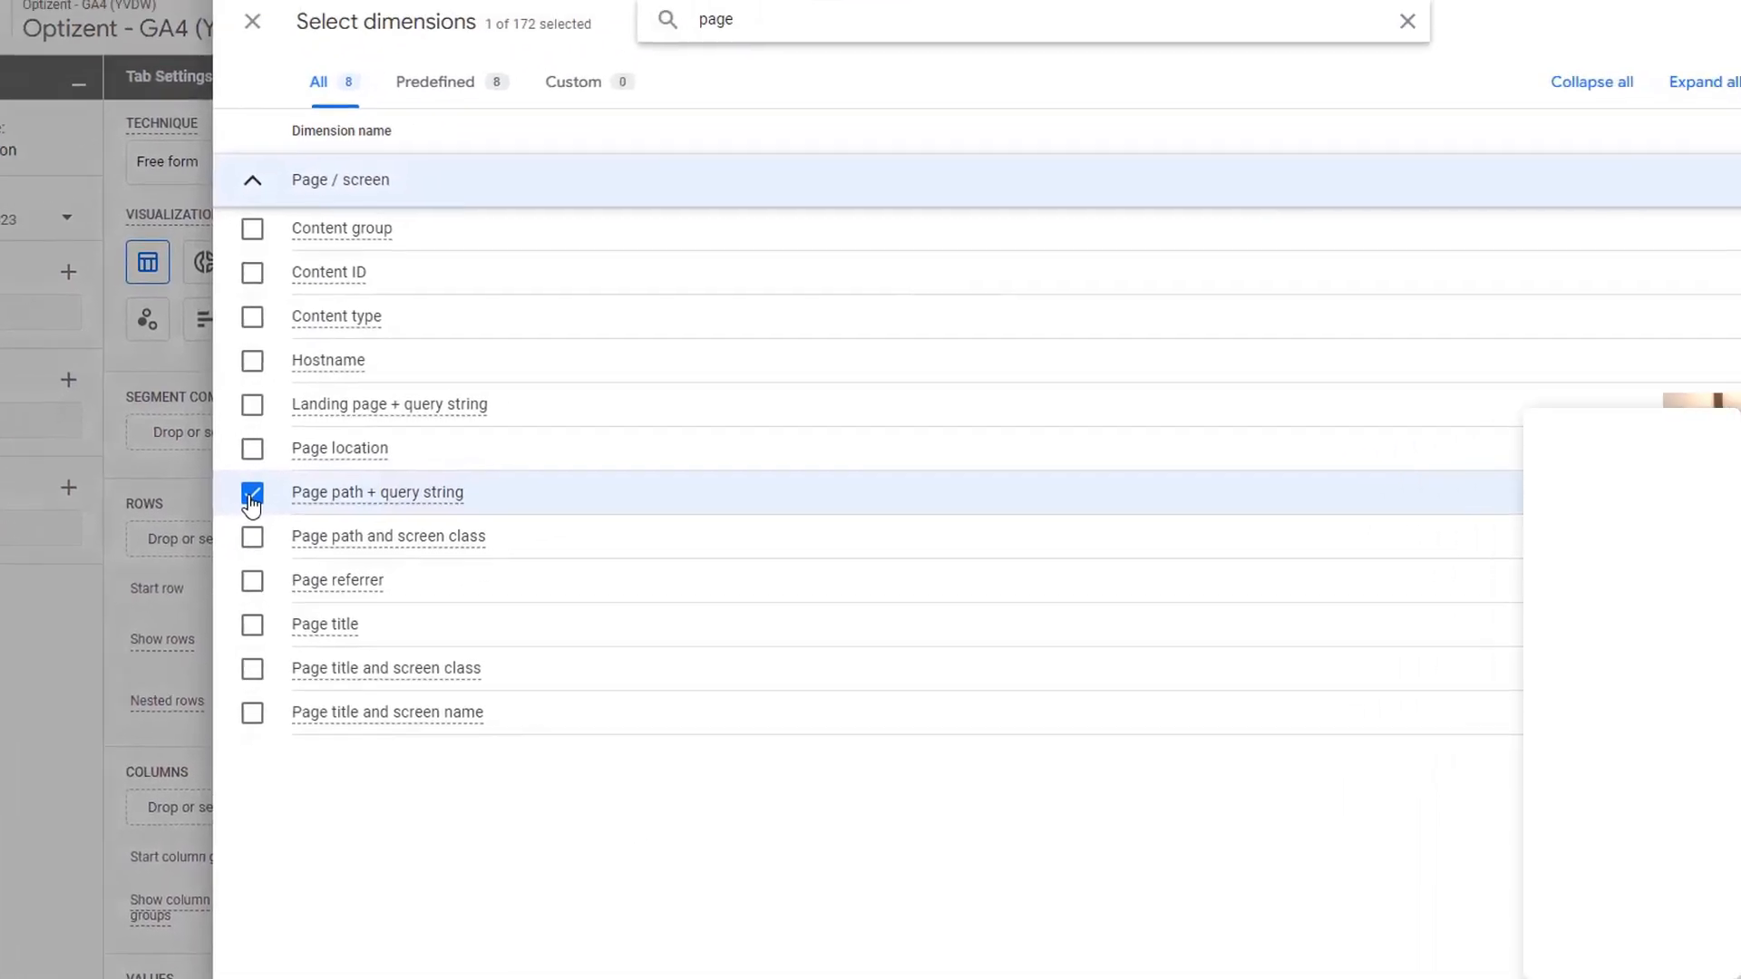
left_click(1696, 51)
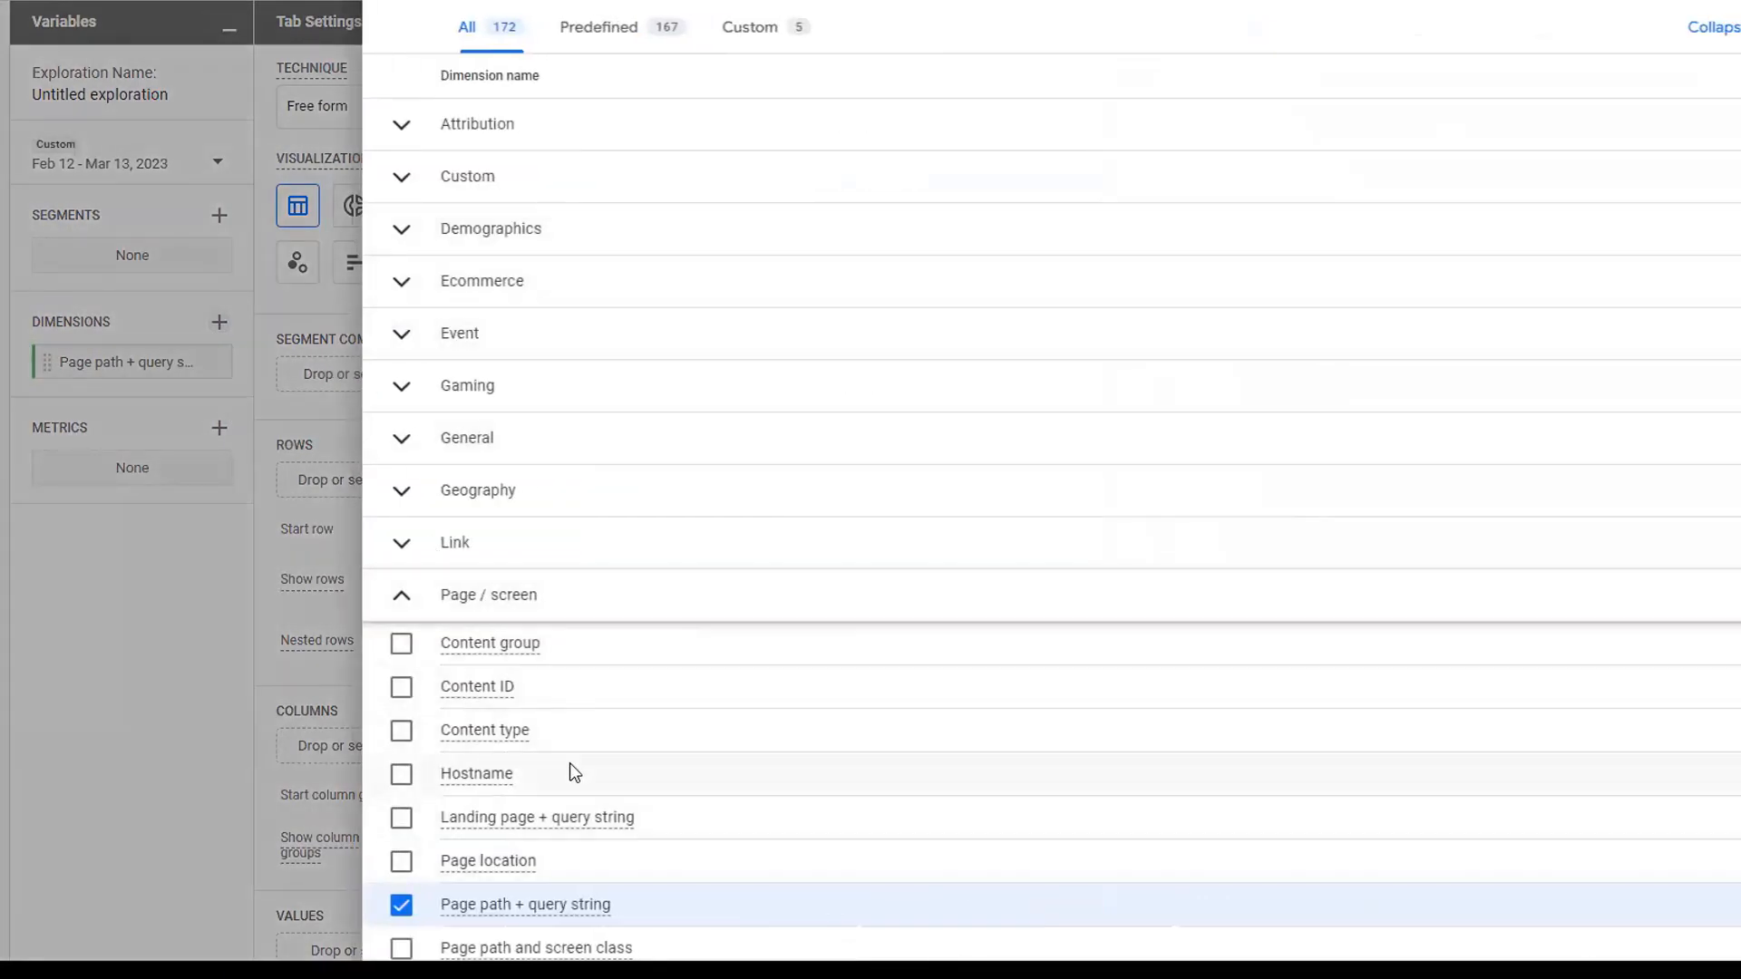
- Add the Page title dimension from the Page / screen group to the exploration
scroll(404, 704, "down", 1)
scroll(403, 635, "down", 2)
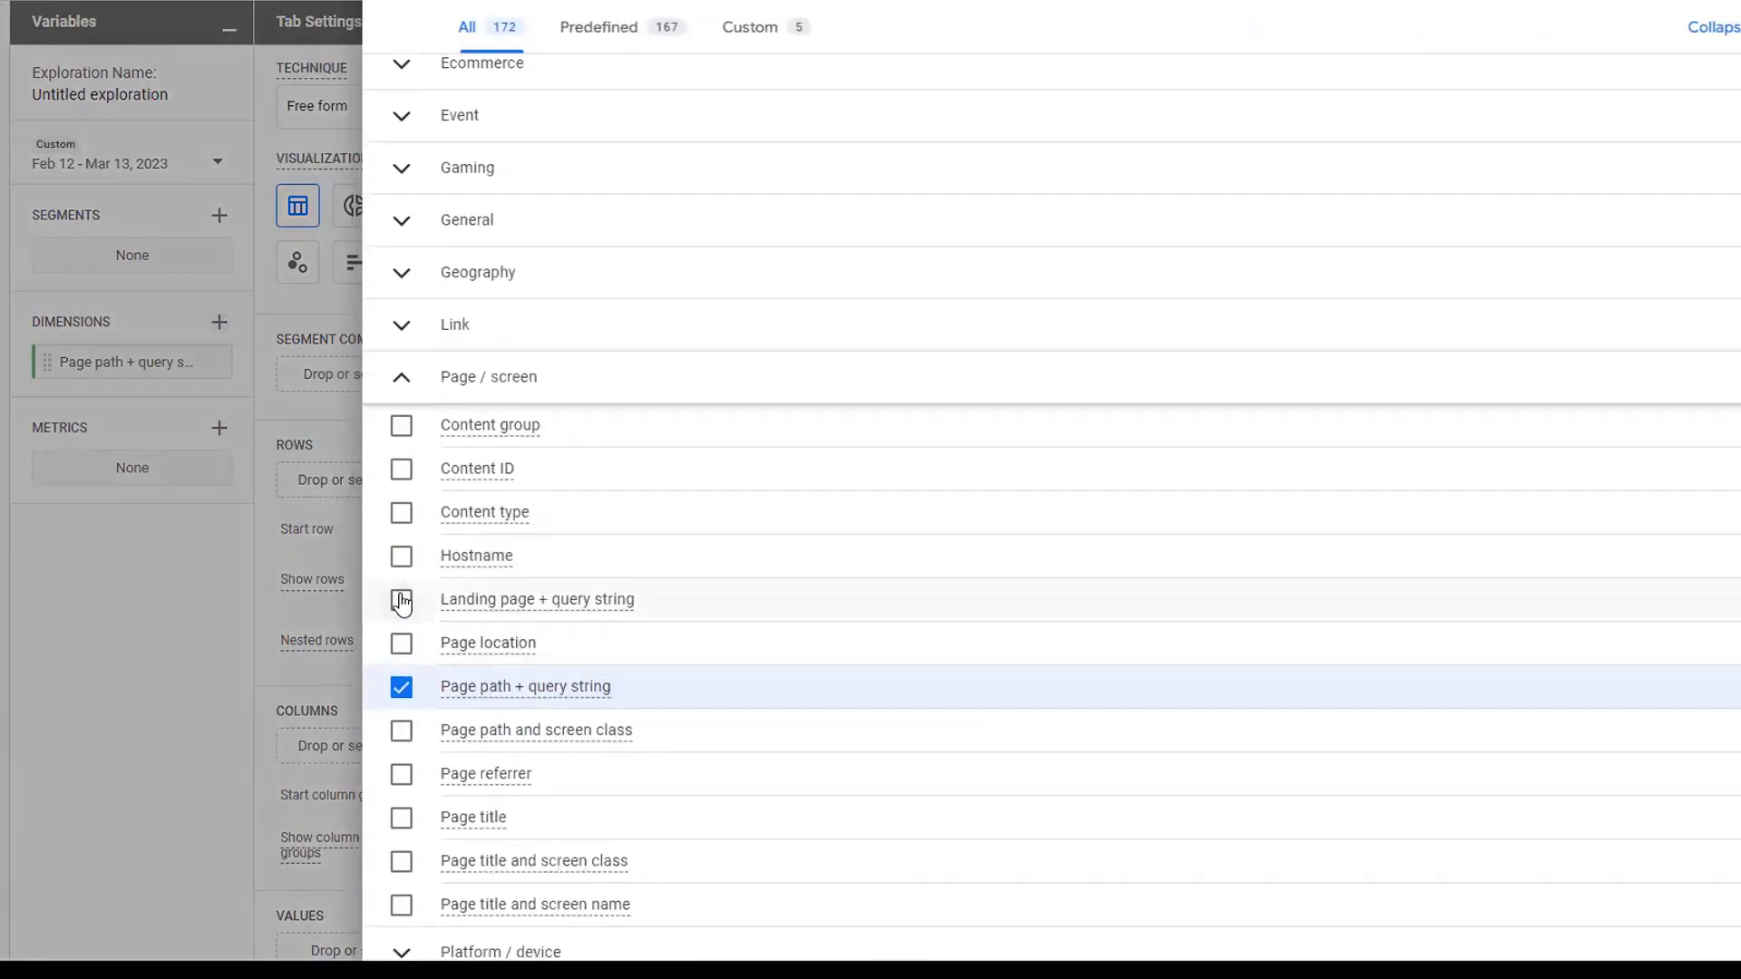
left_click(401, 817)
scroll(734, 827, "down", 2)
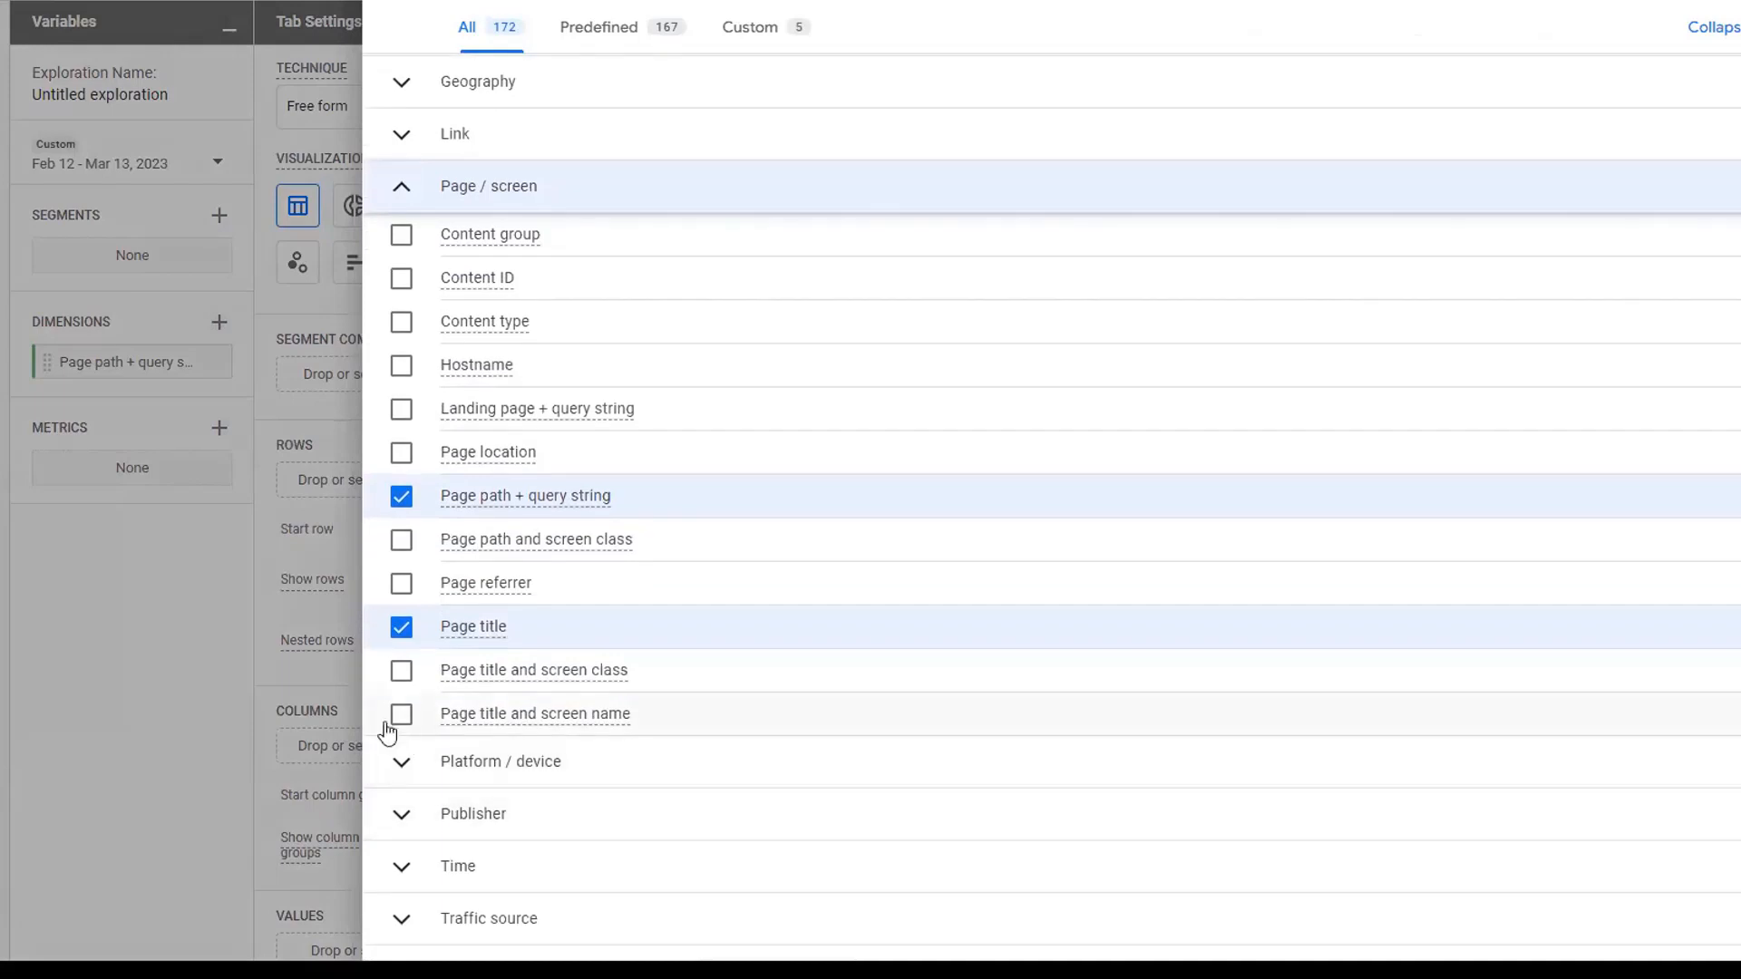
left_click(402, 717)
left_click(402, 716)
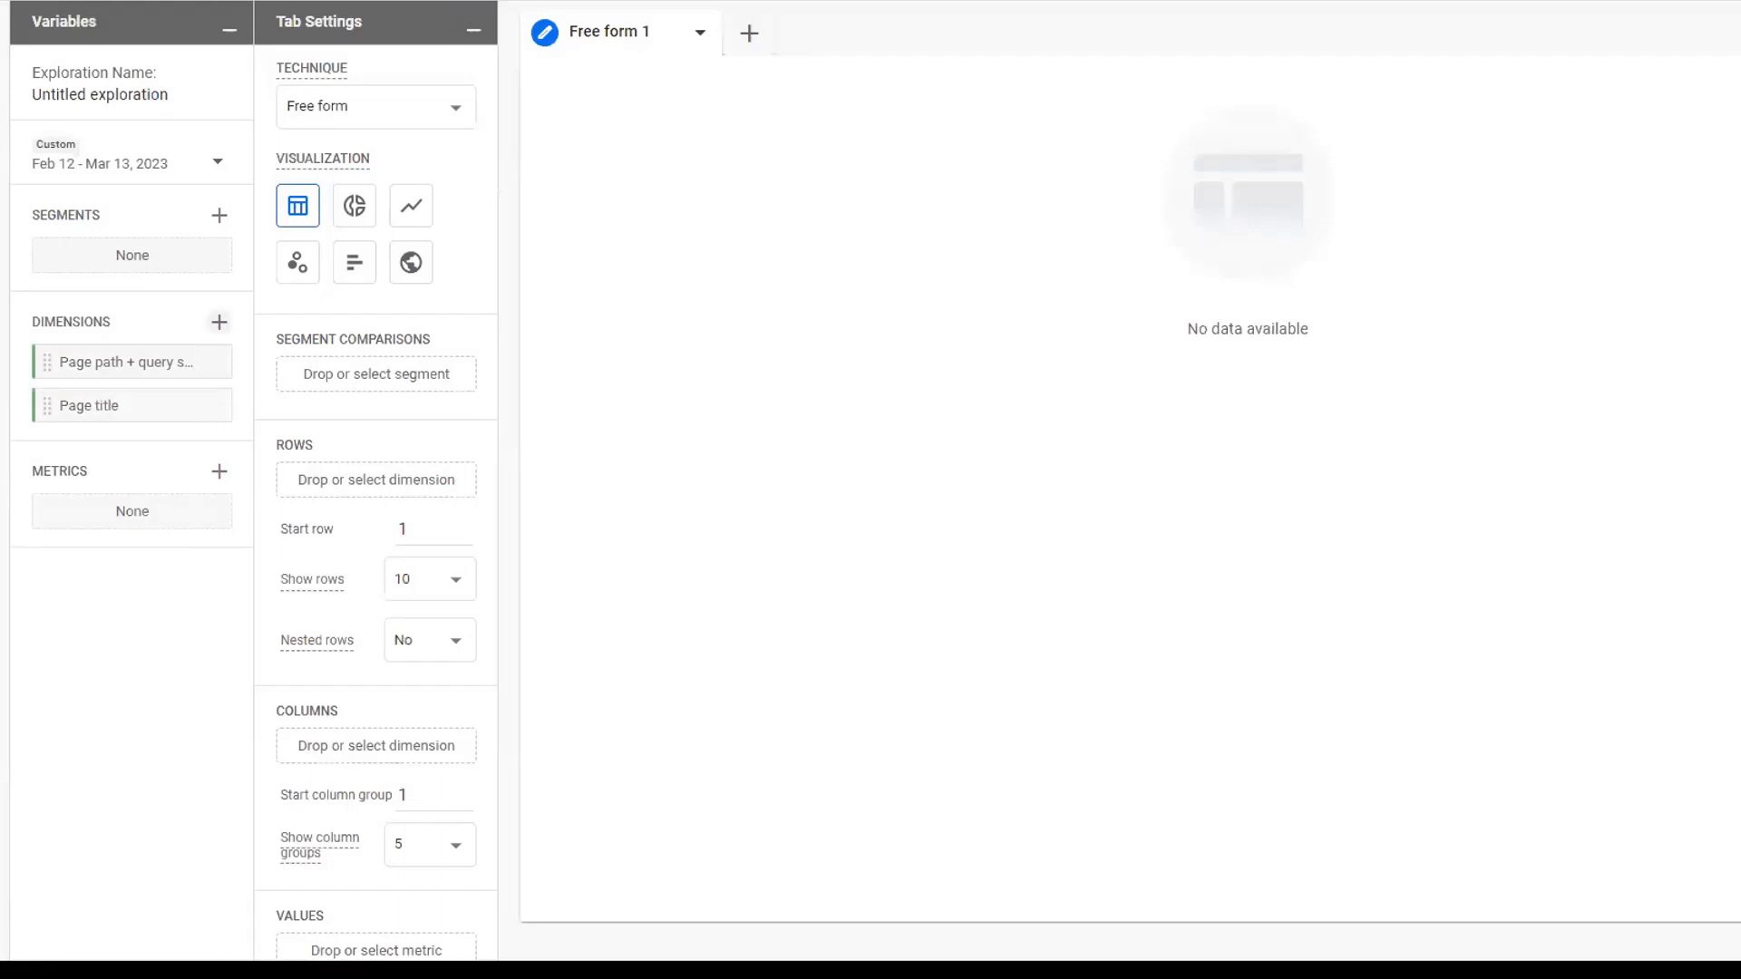
- Search the metrics for "sess" and import the Sessions metric into the exploration
left_click(219, 473)
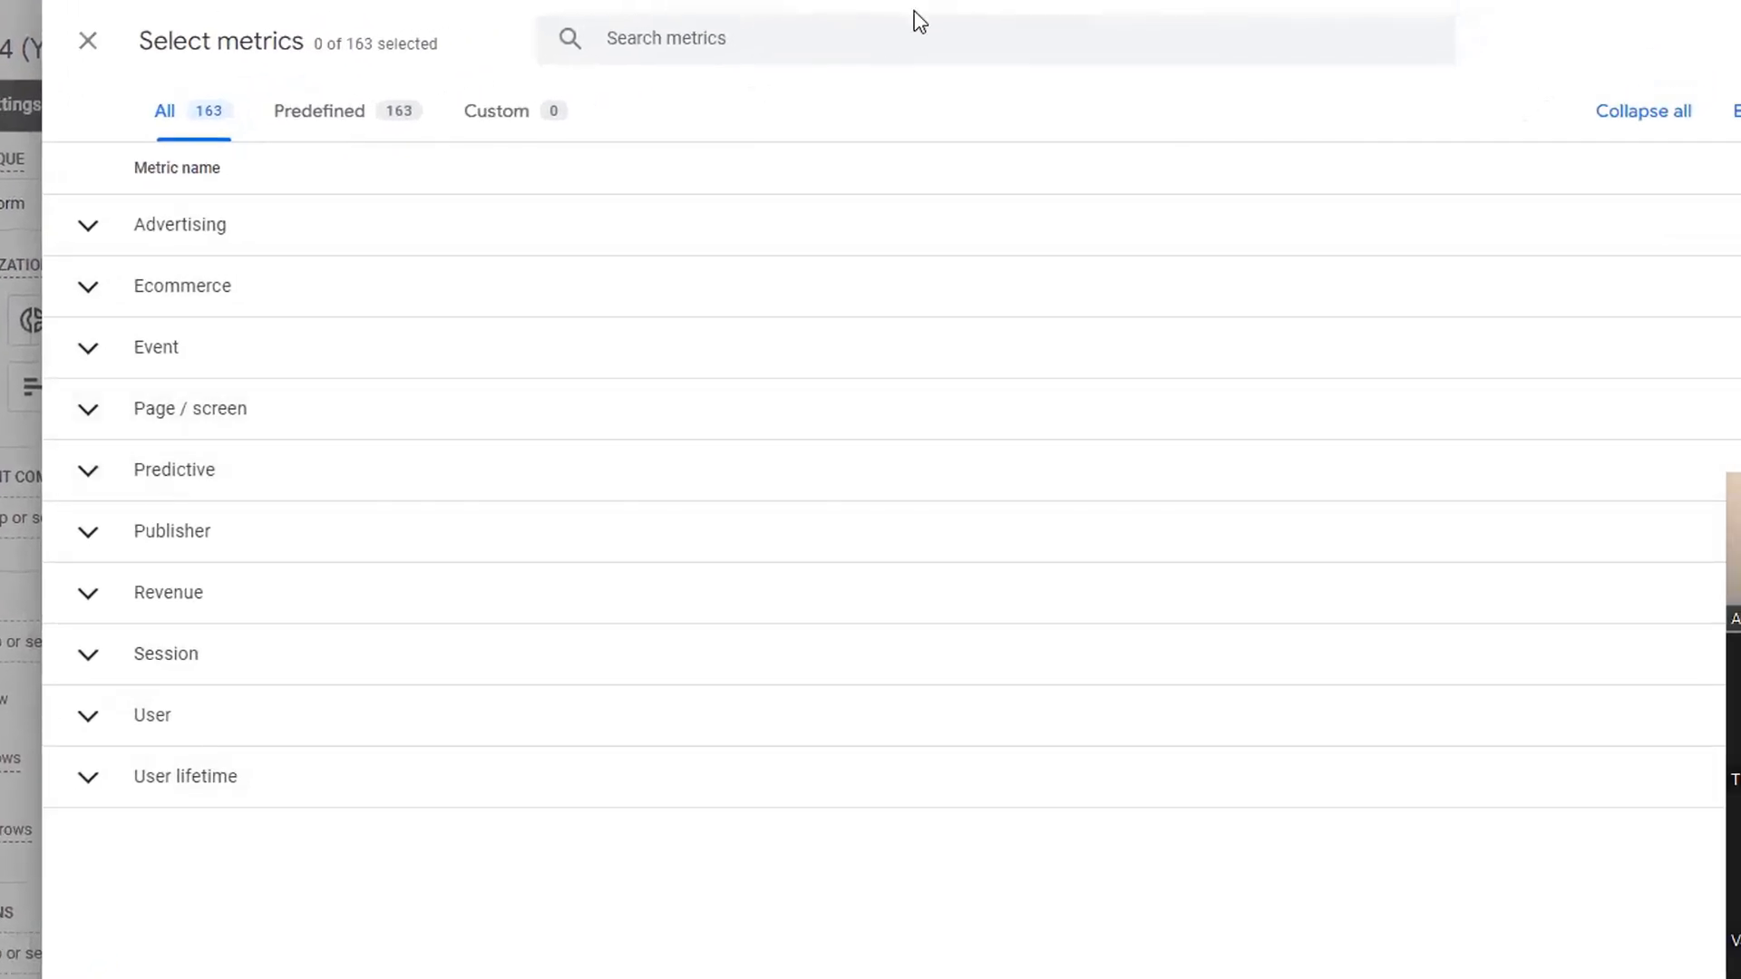
left_click(788, 36)
type("se")
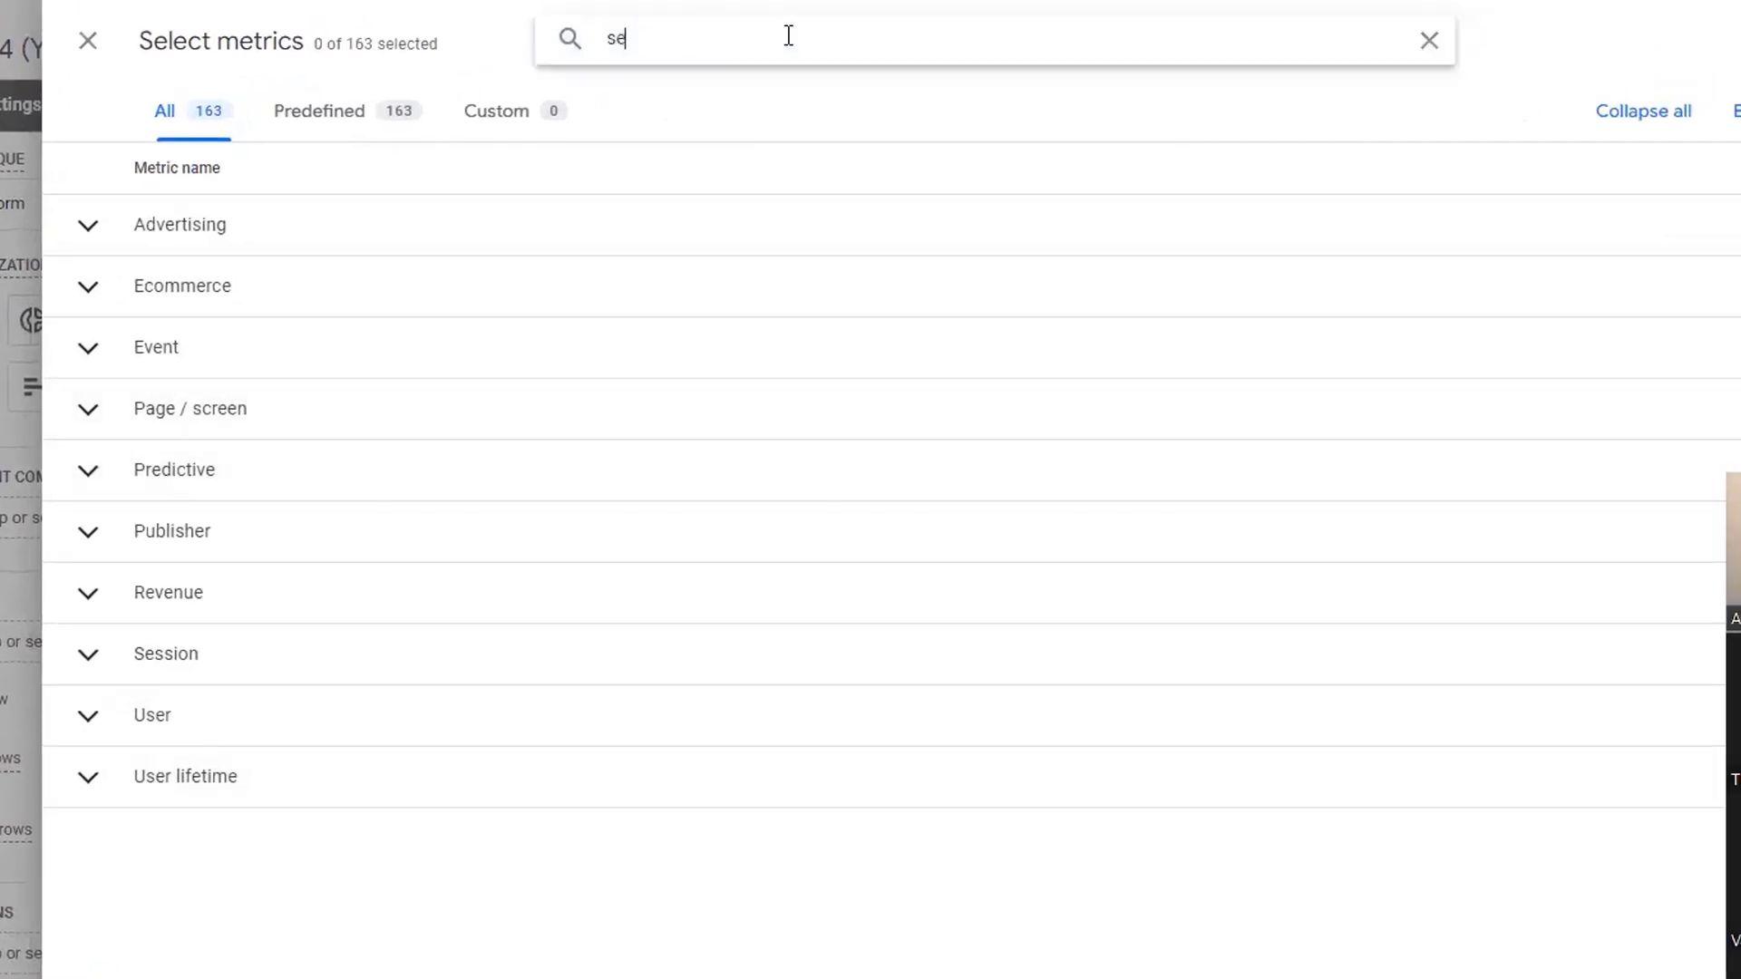
type("ss")
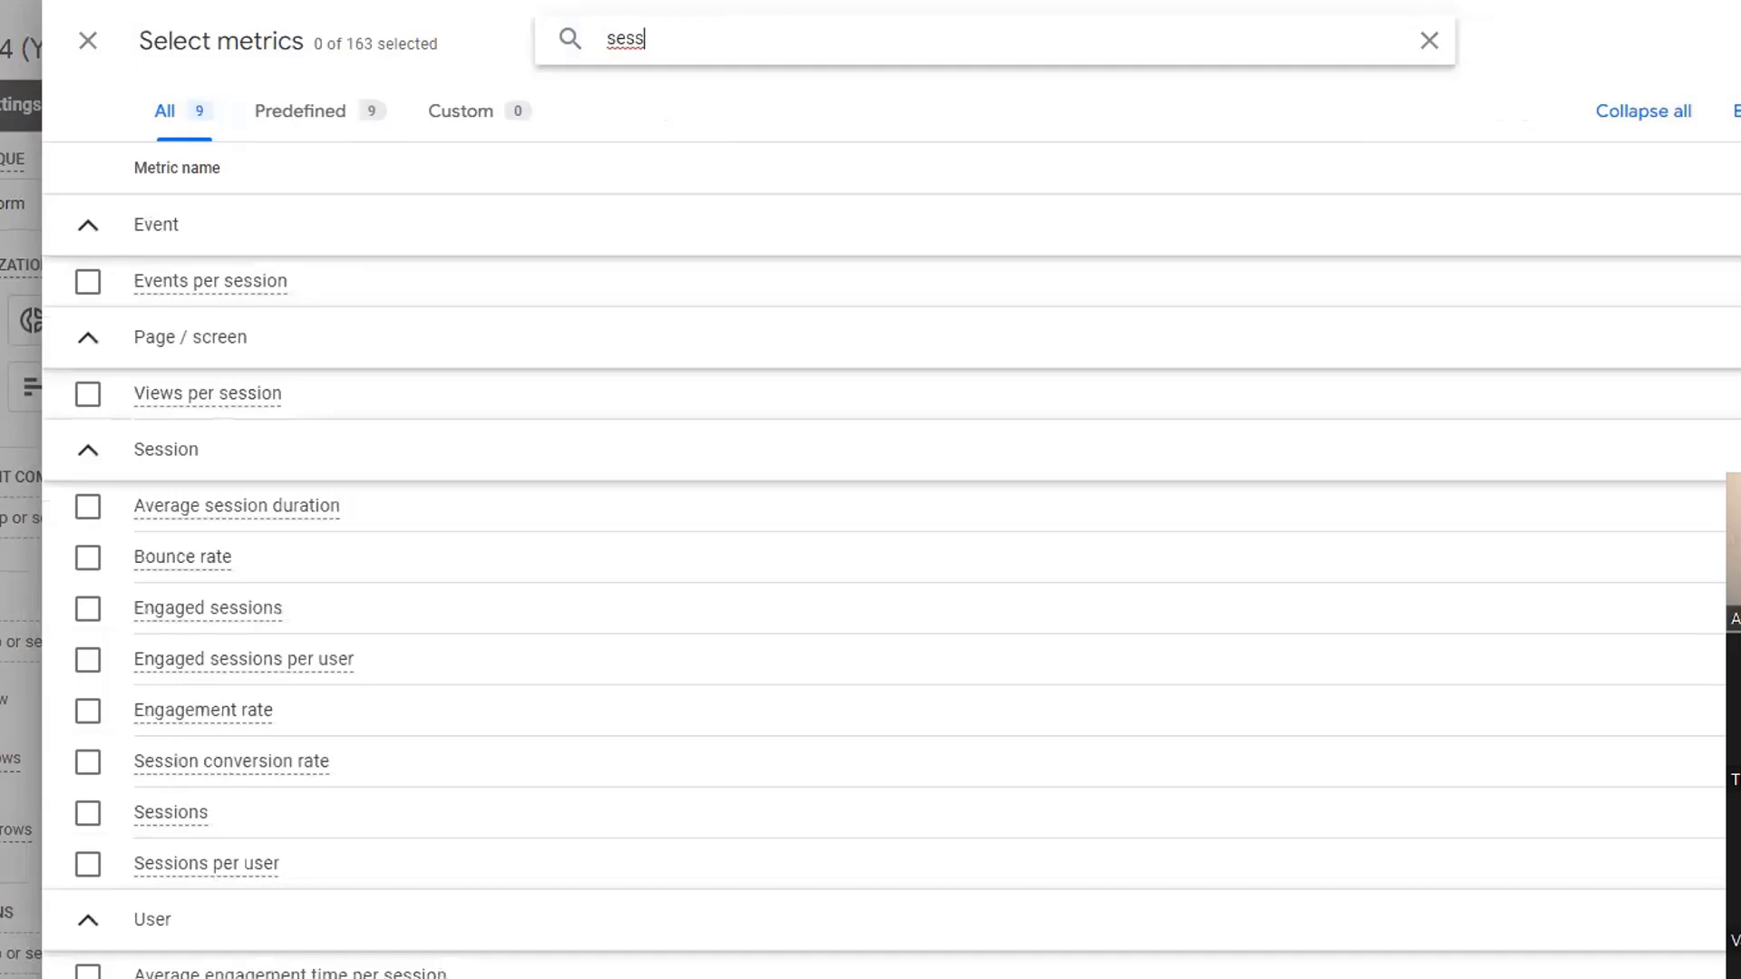
left_click(145, 812)
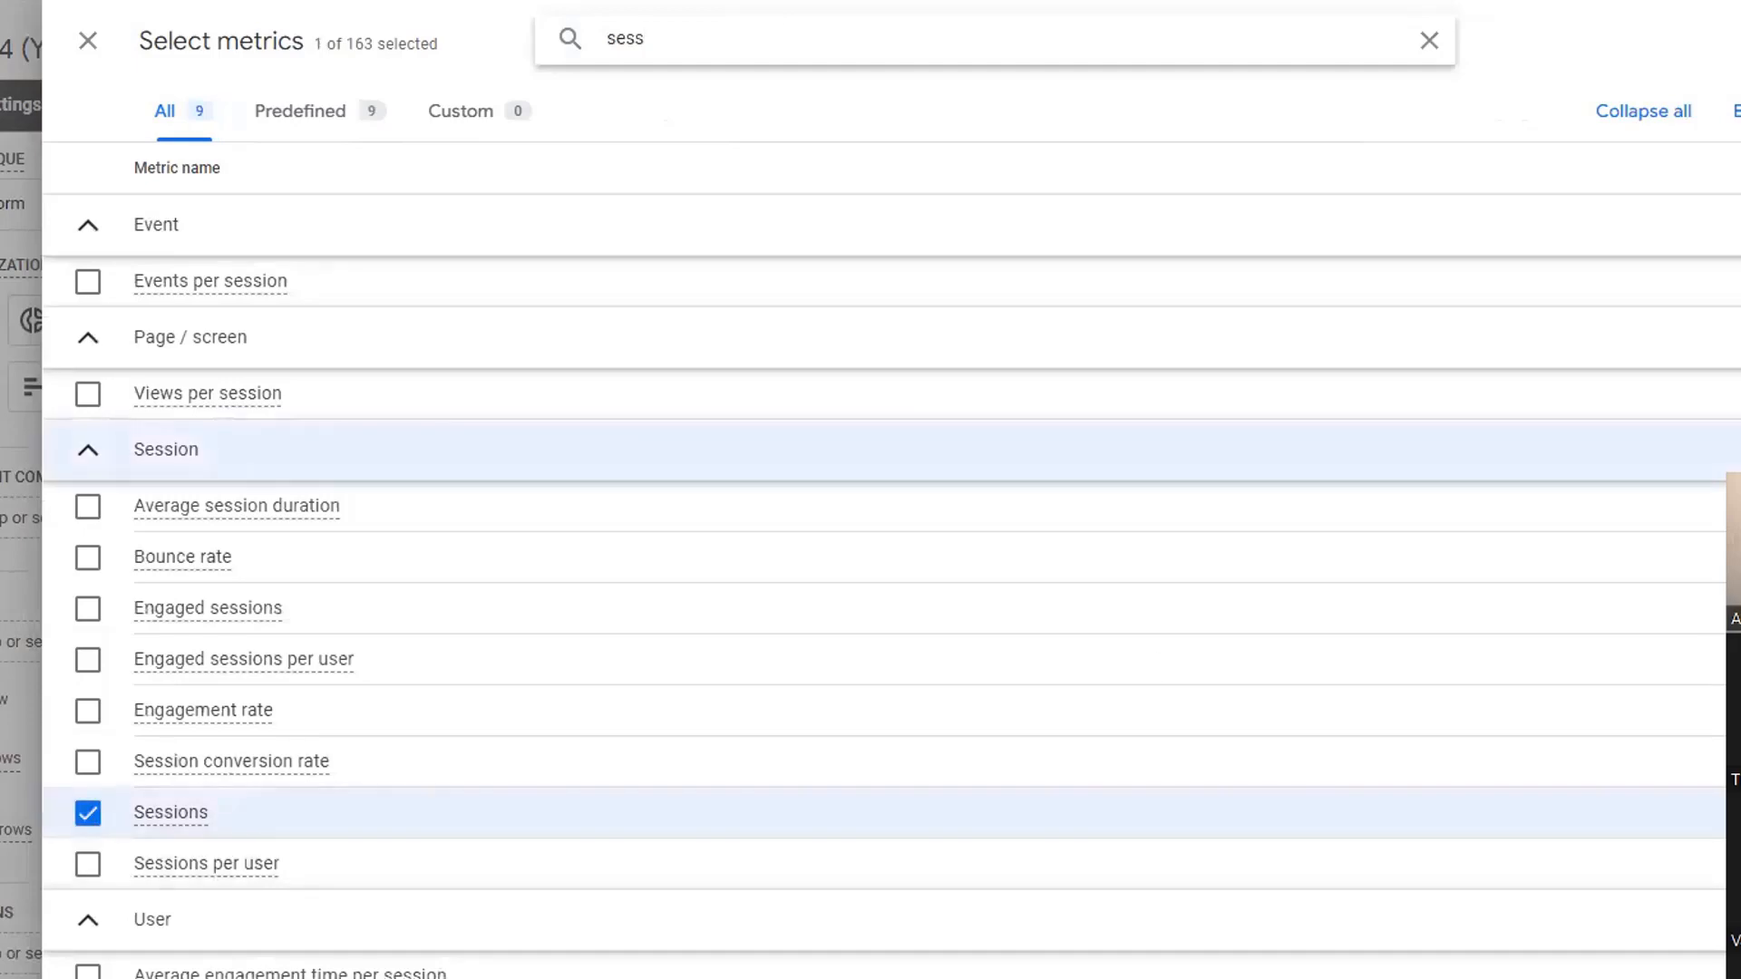
left_click(1736, 41)
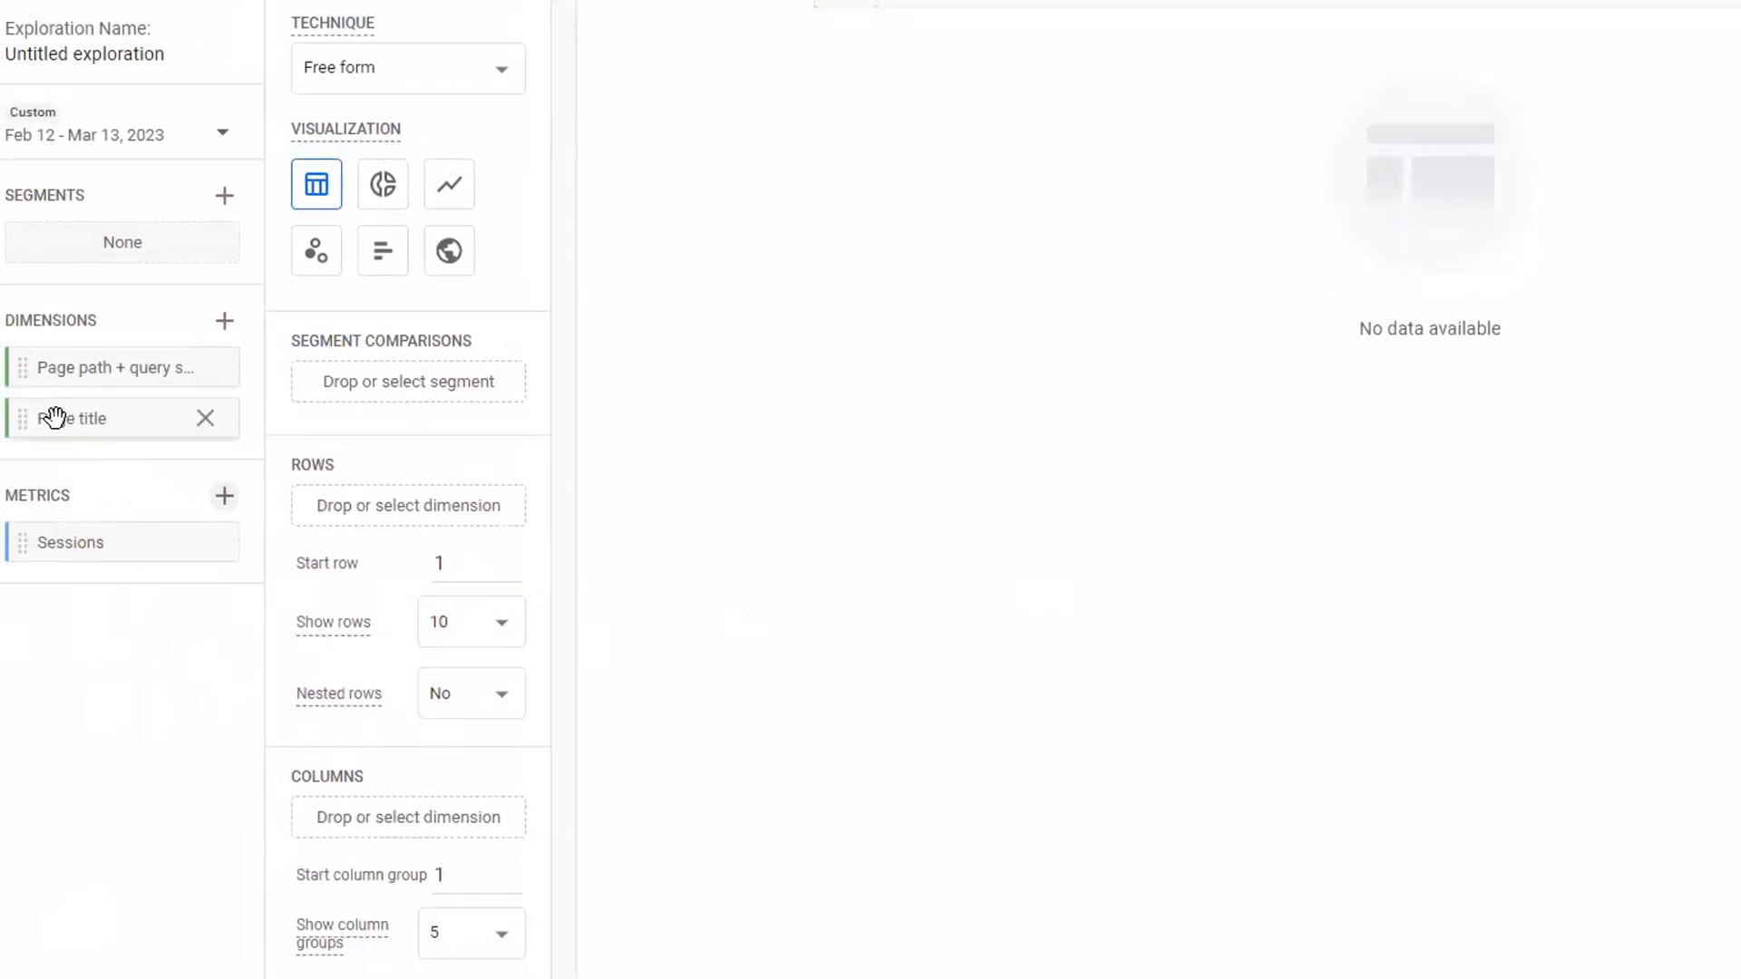
- Use the Page title dimension as the rows of the free-form table
left_click_drag(51, 416, 367, 504)
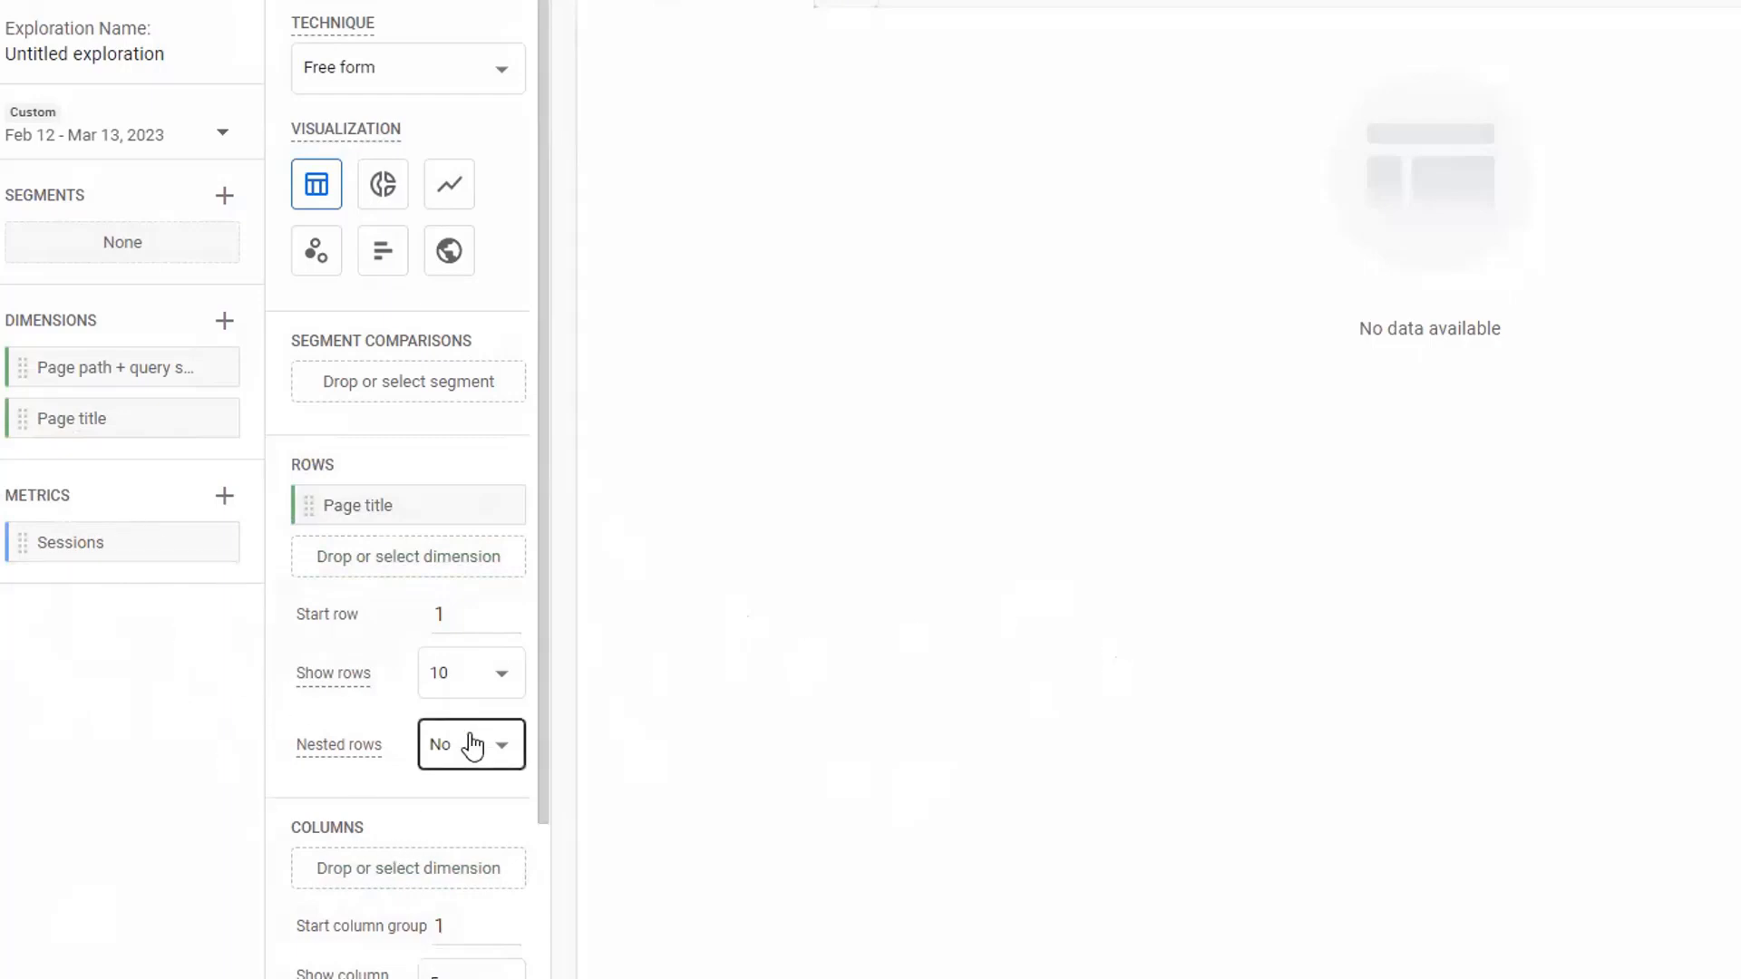
- Use the Sessions metric as the values of the free-form table
scroll(427, 855, "down", 3)
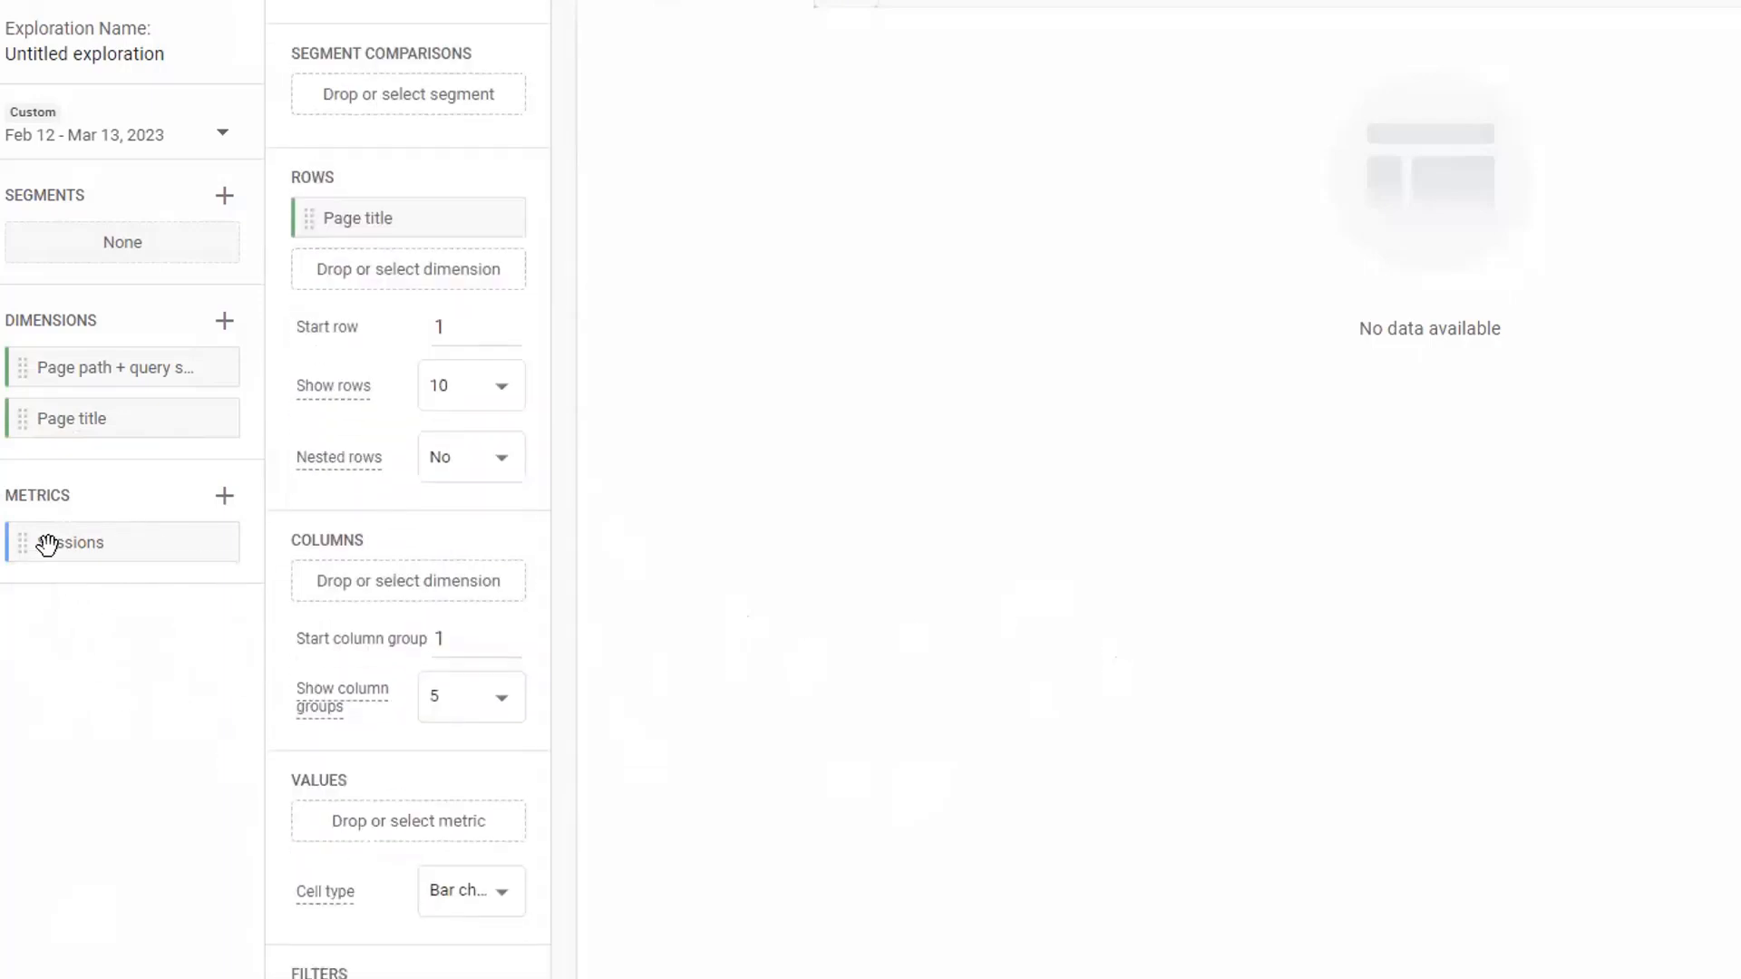
left_click_drag(44, 538, 349, 823)
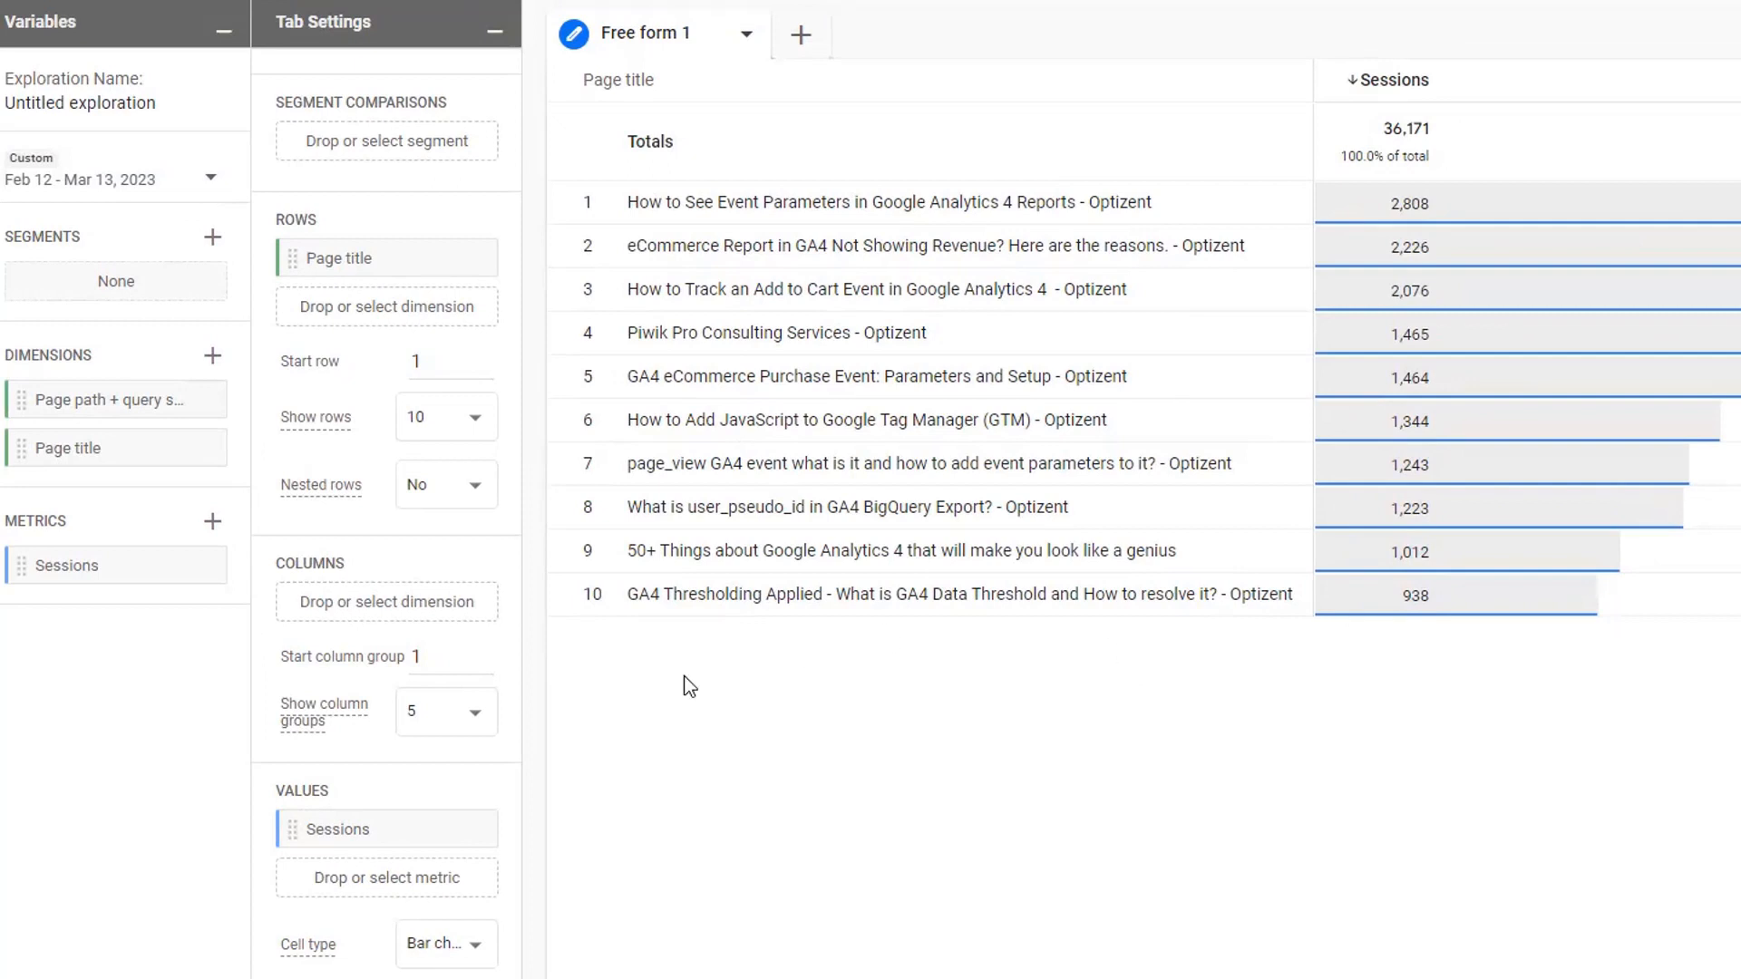
- Filter the exploration to rows whose Page title contains "GA4"
scroll(454, 789, "down", 1)
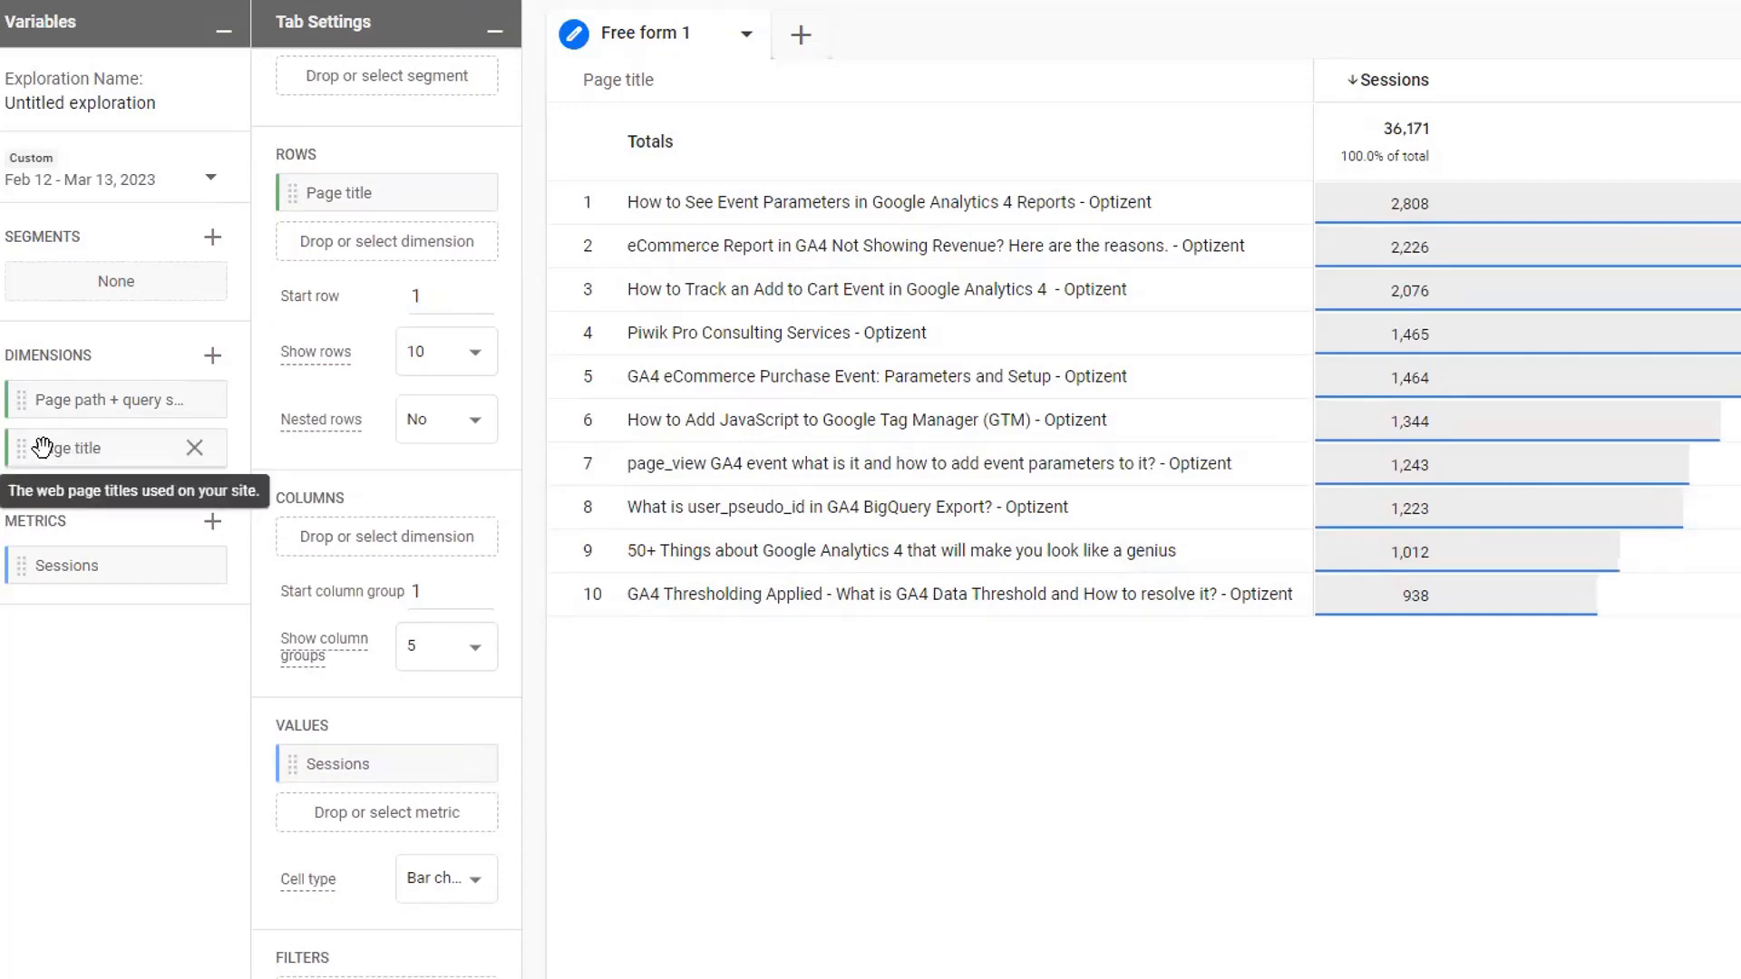
mouse_move(47, 451)
left_mouse_down()
mouse_move(233, 774)
mouse_move(308, 952)
mouse_move(390, 976)
mouse_move(447, 964)
mouse_move(418, 925)
left_mouse_up()
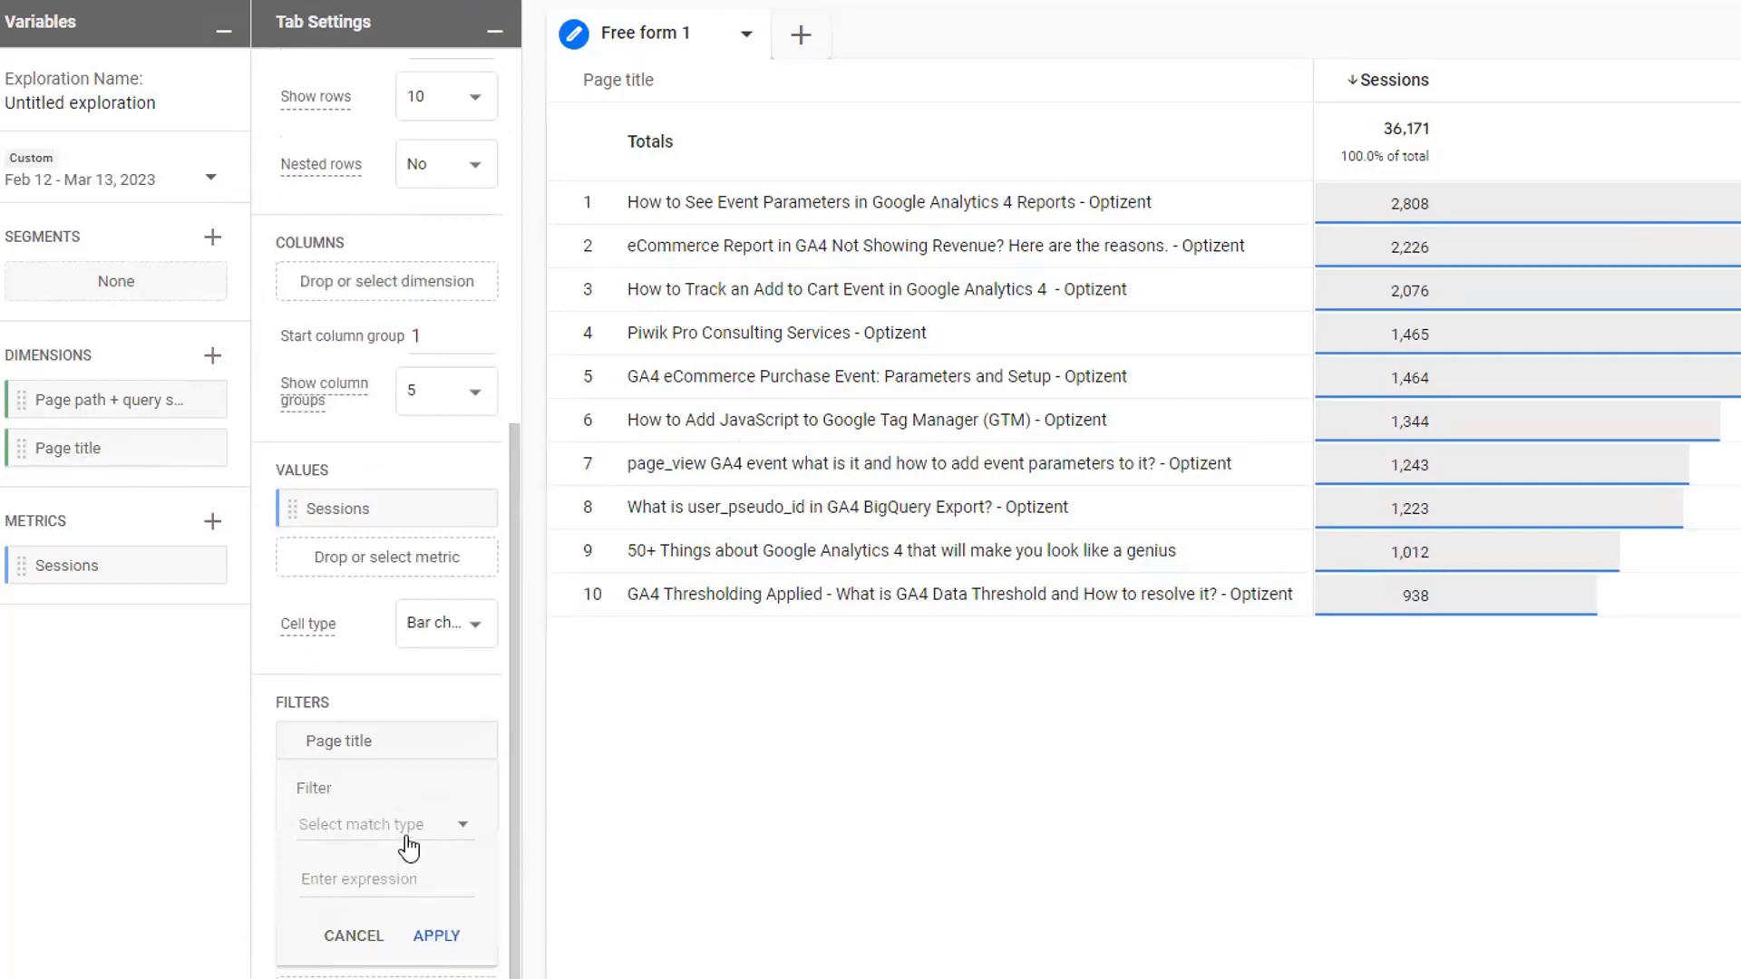
left_click(399, 825)
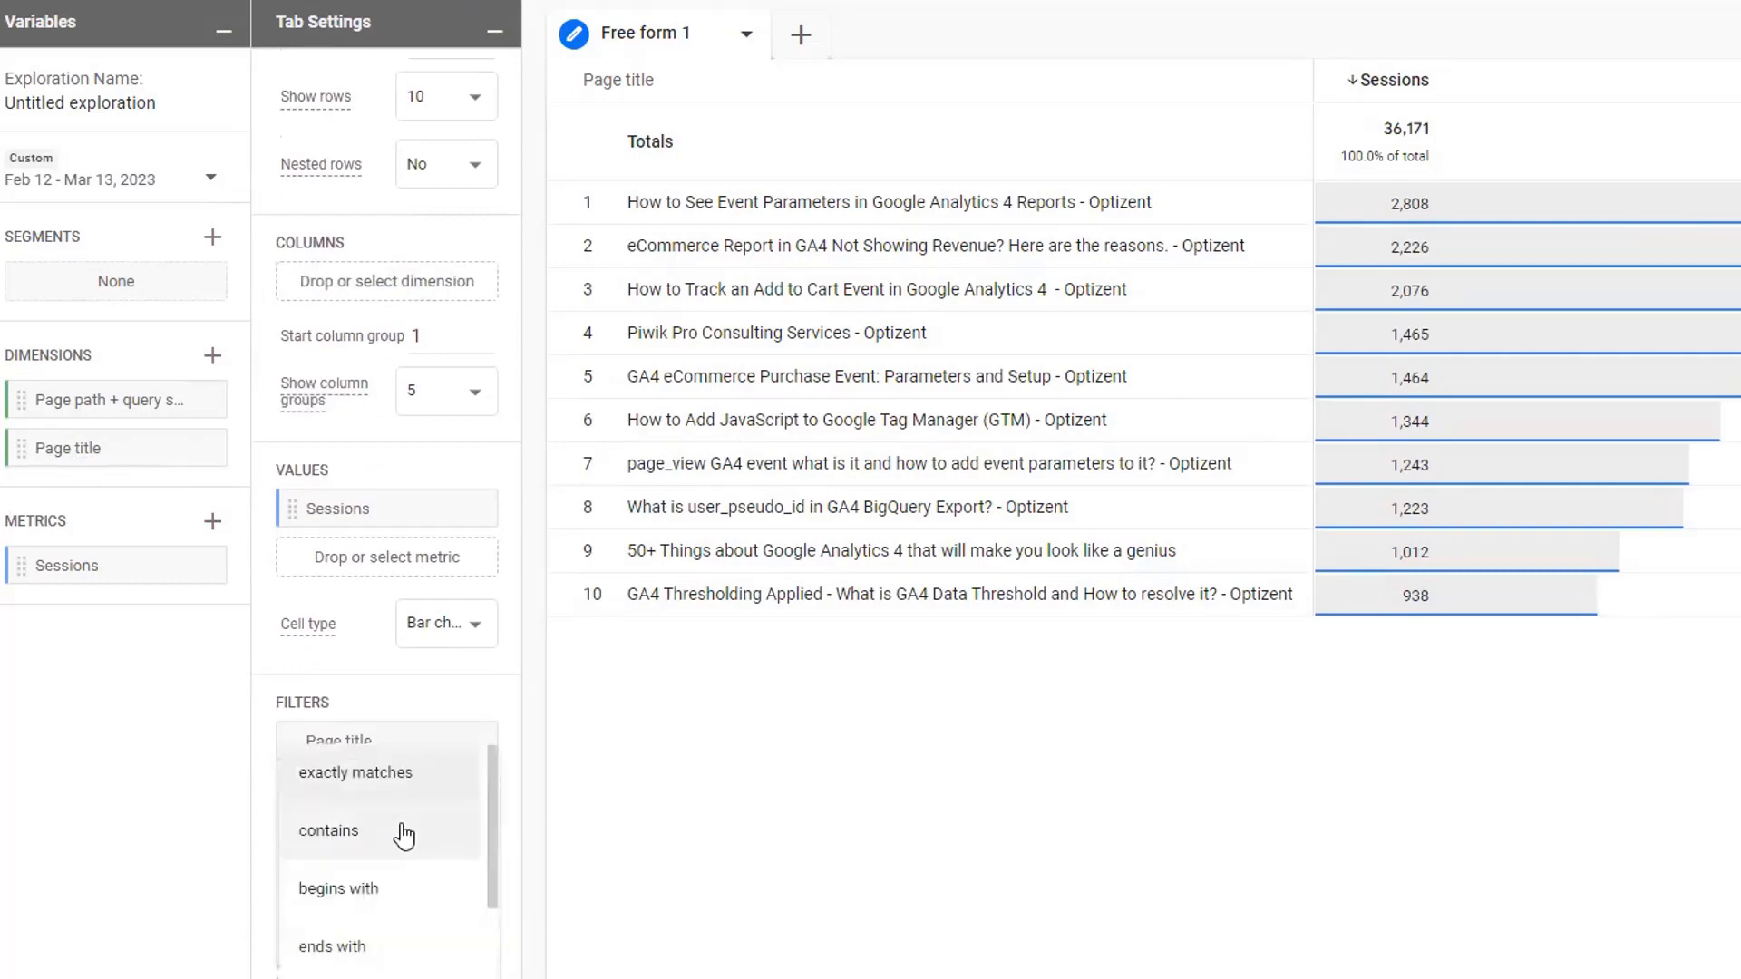
left_click(363, 843)
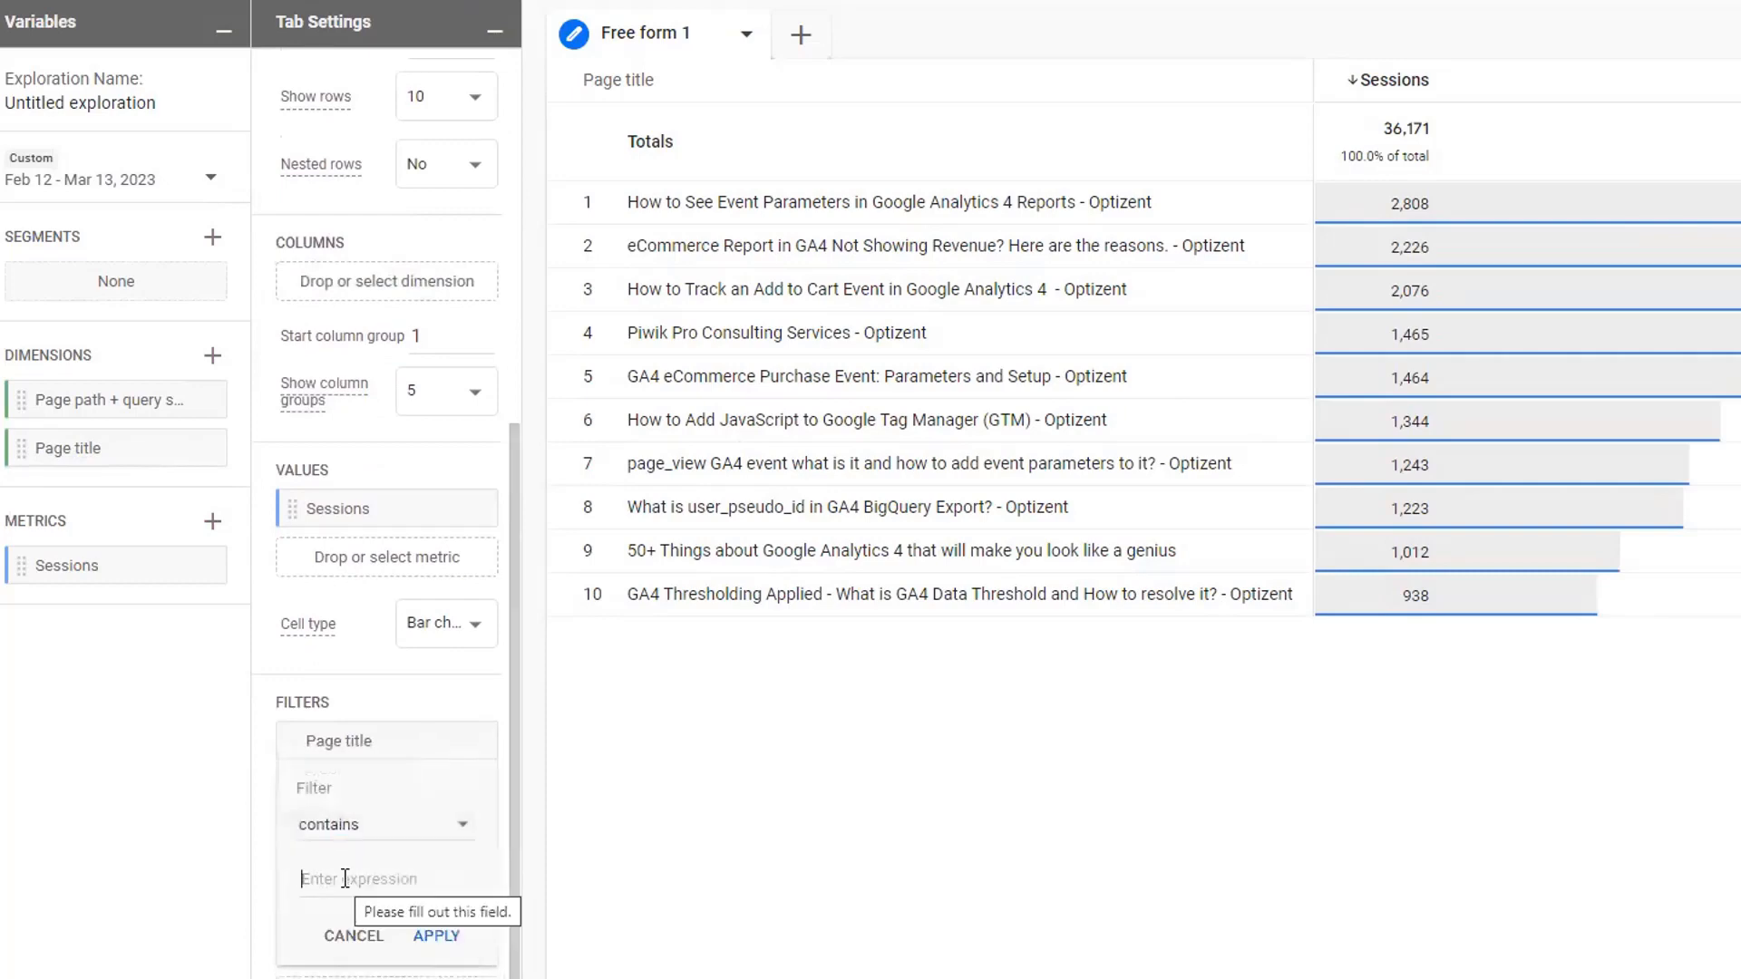
left_click(345, 879)
type("GA4")
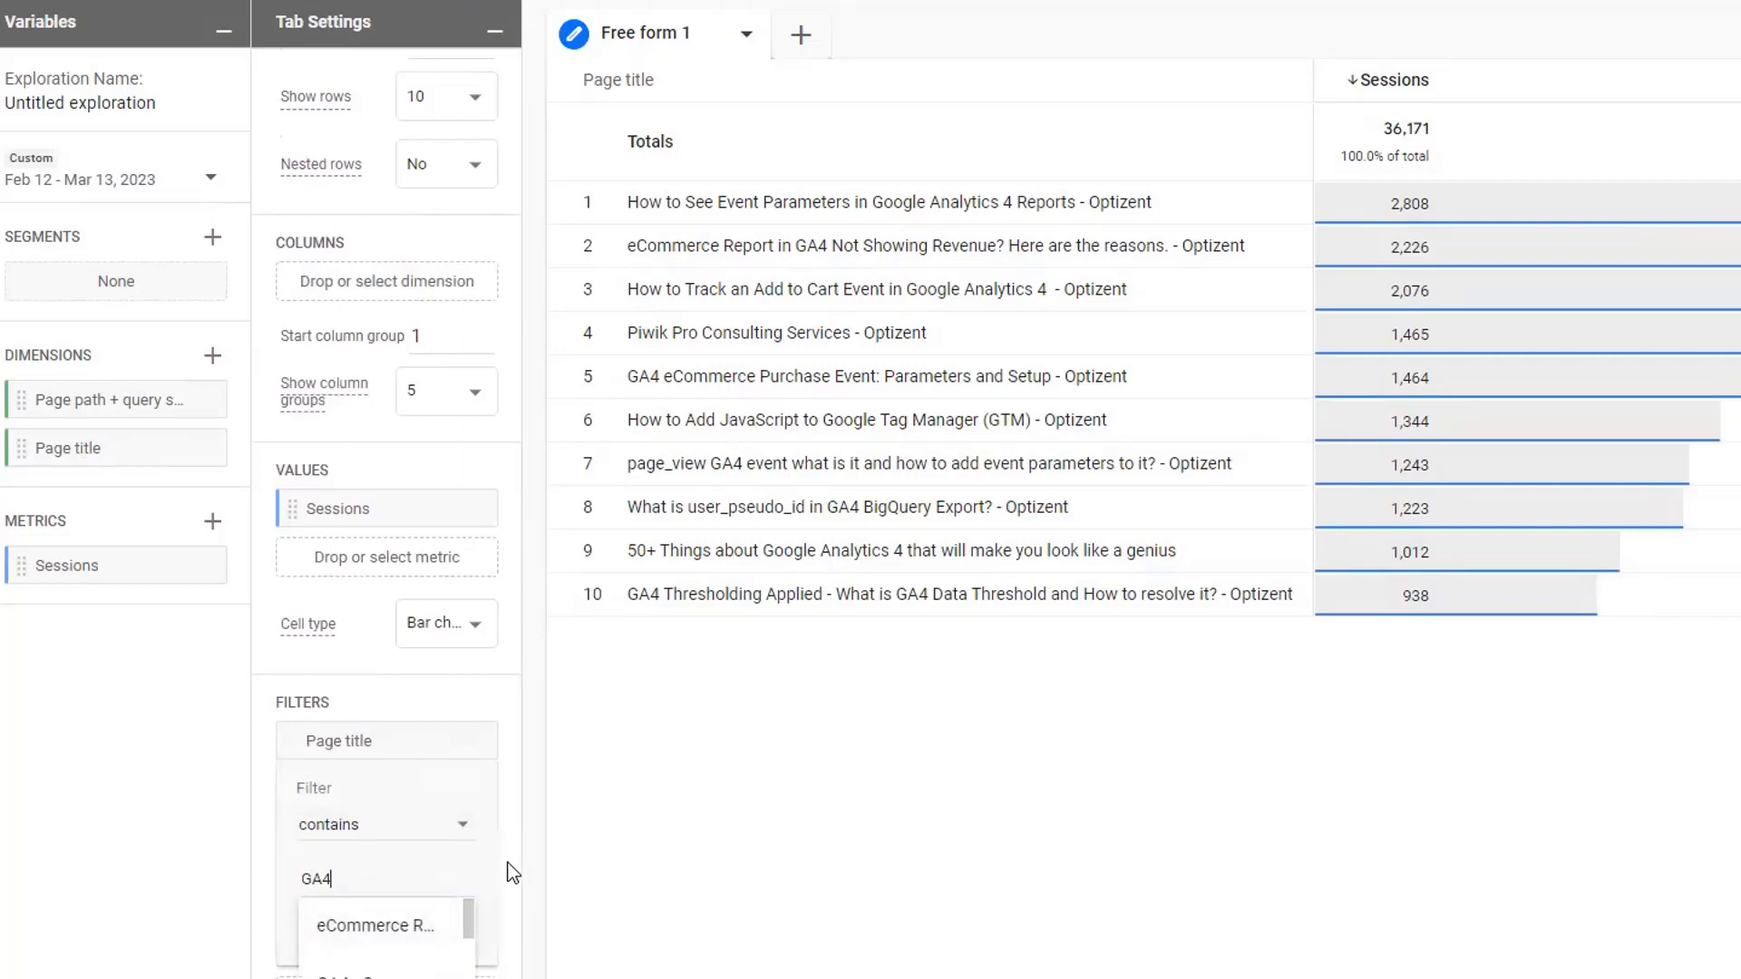
left_click(442, 935)
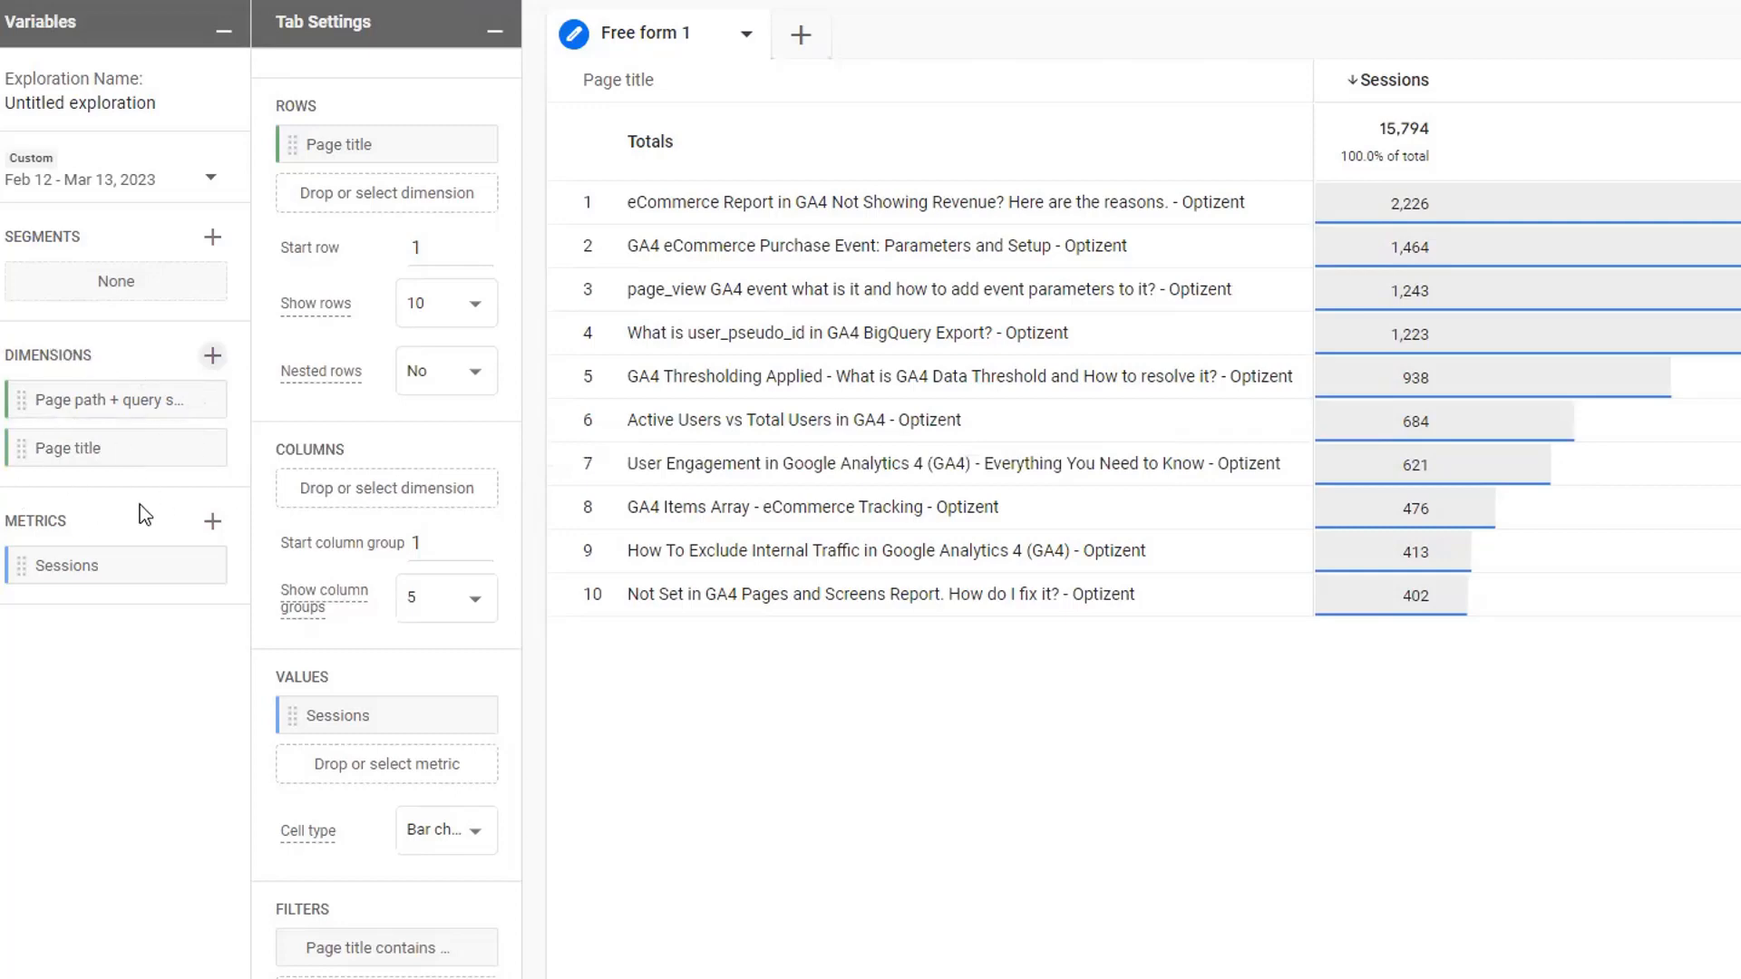
- Import the Country dimension from the Geography group and add it to the table rows beneath Page title
left_click(215, 359)
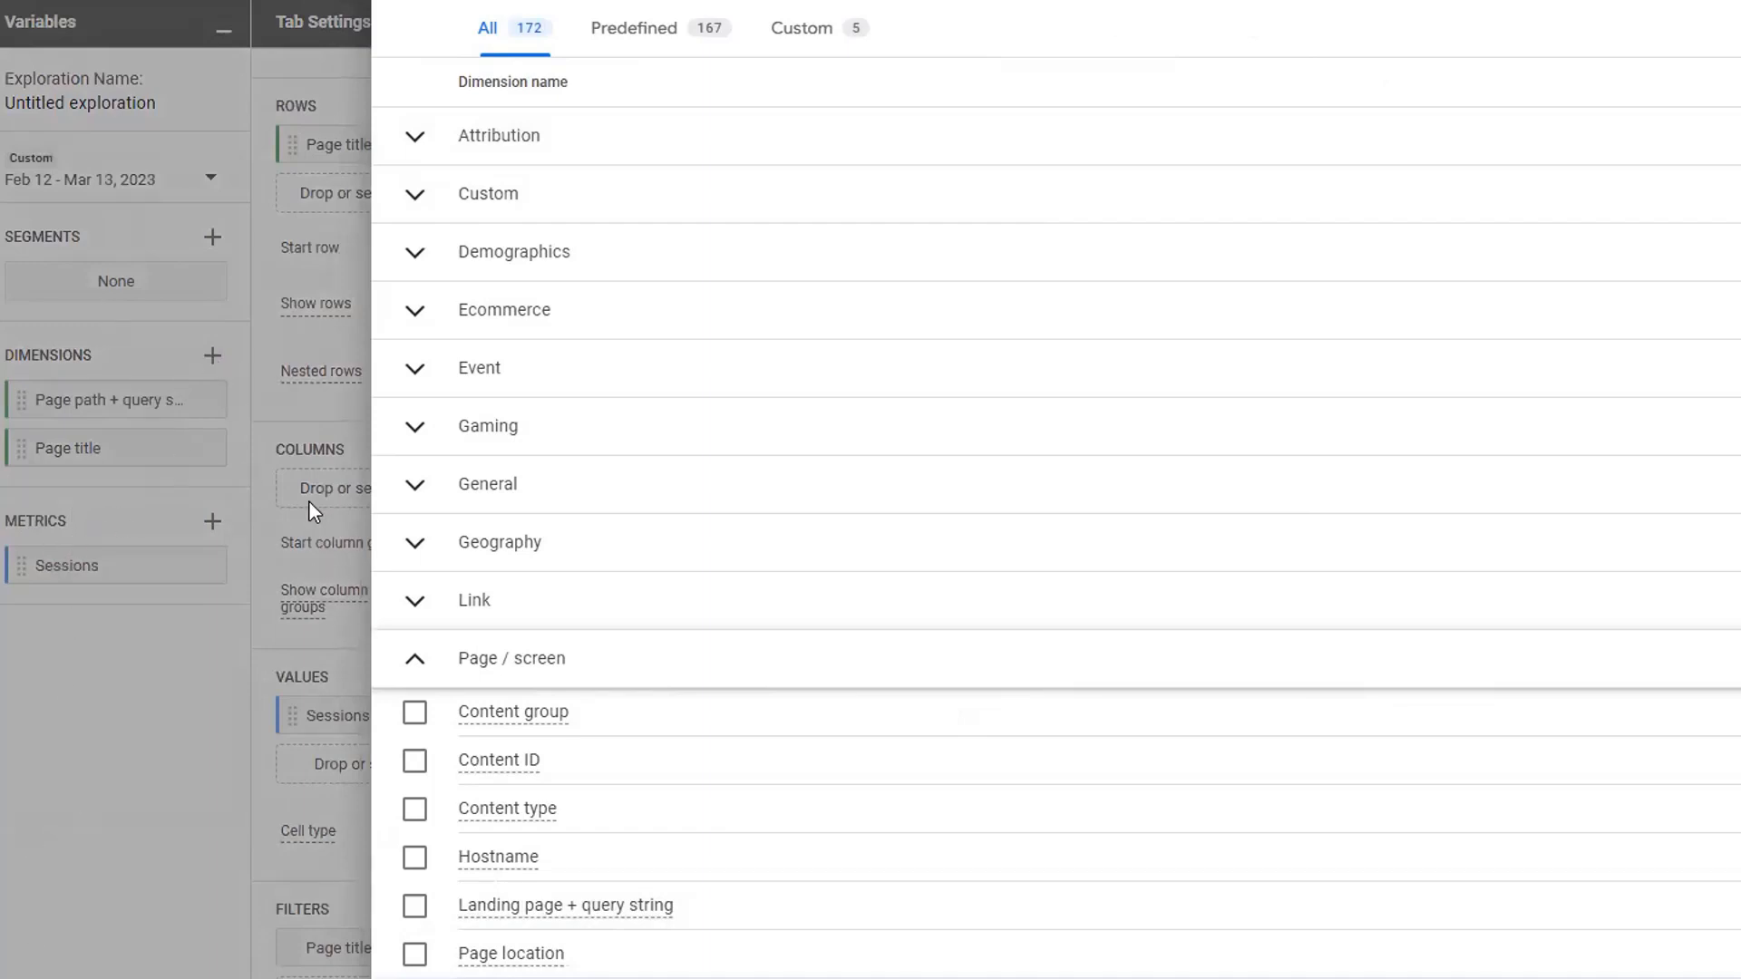
left_click(497, 544)
scroll(595, 712, "down", 2)
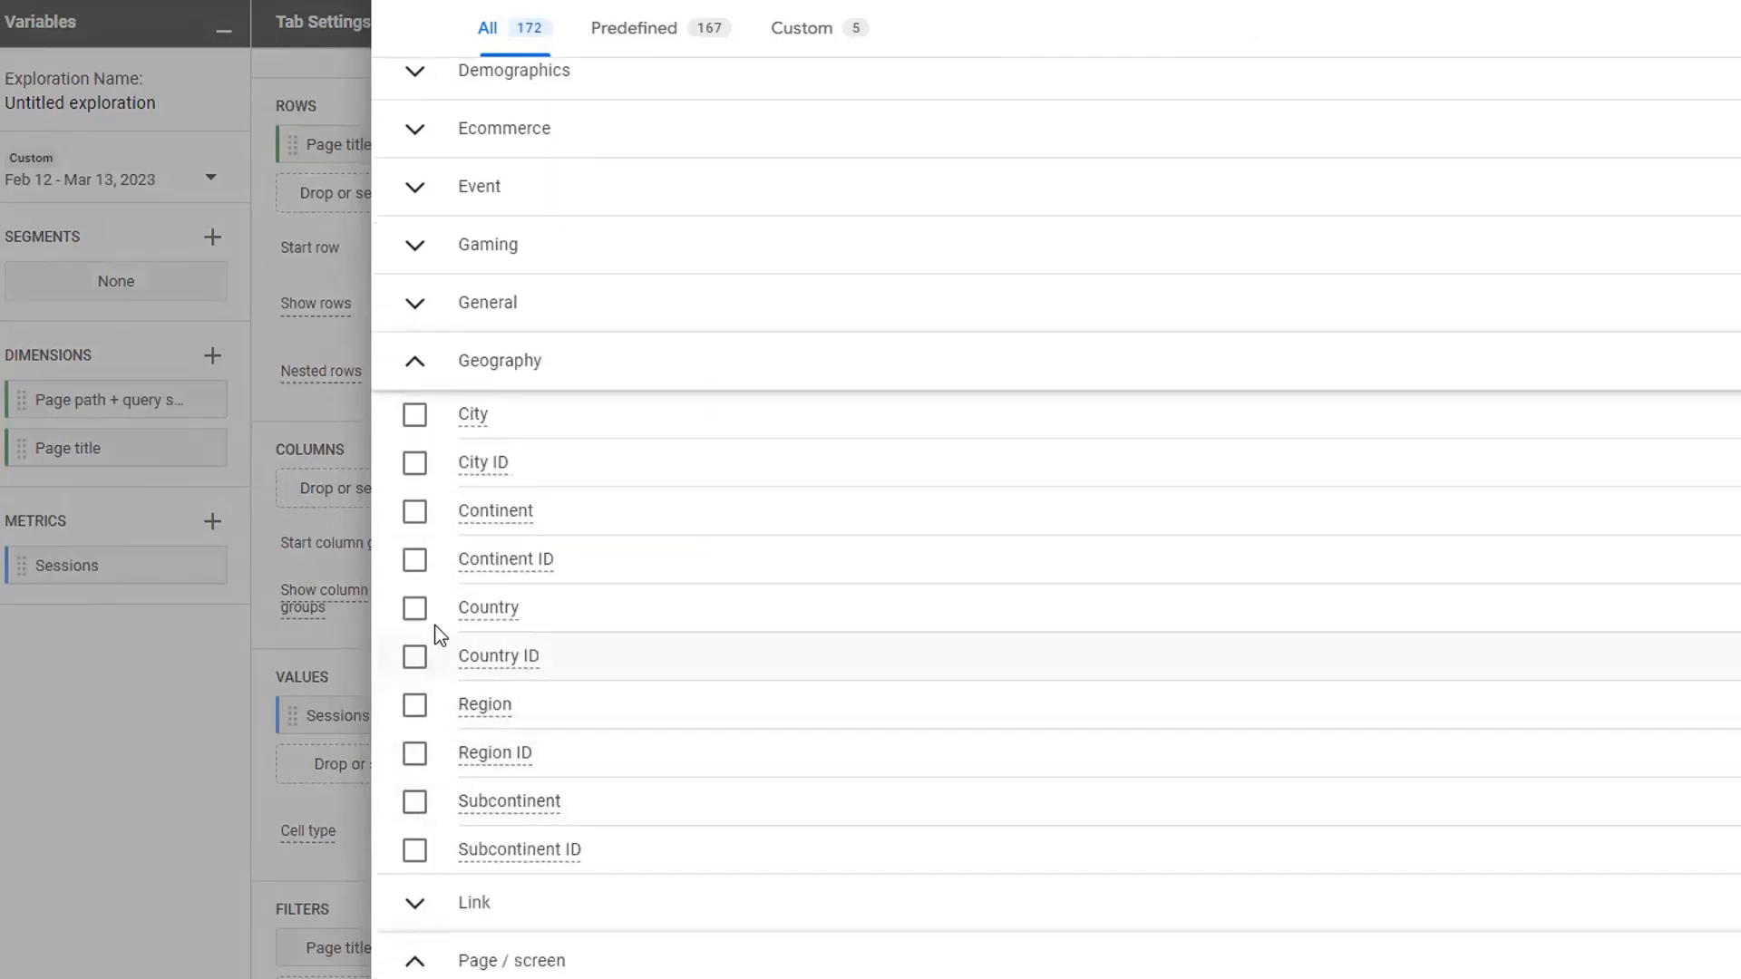
left_click(414, 608)
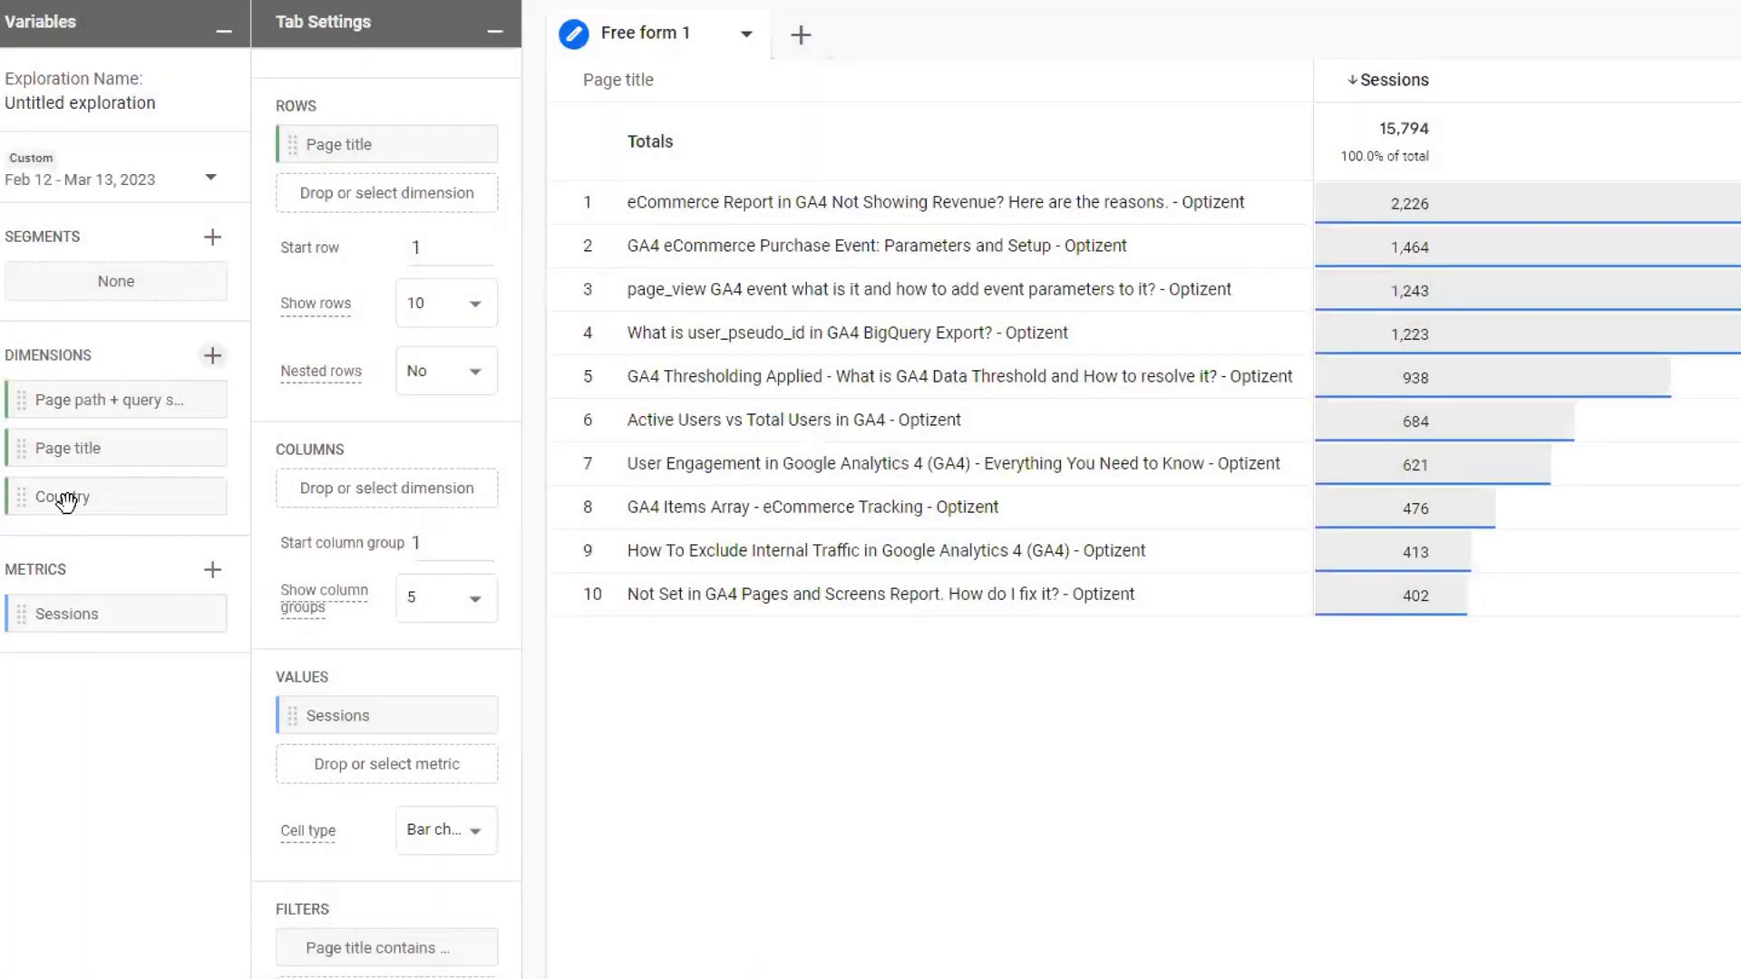
left_click_drag(67, 500, 387, 192)
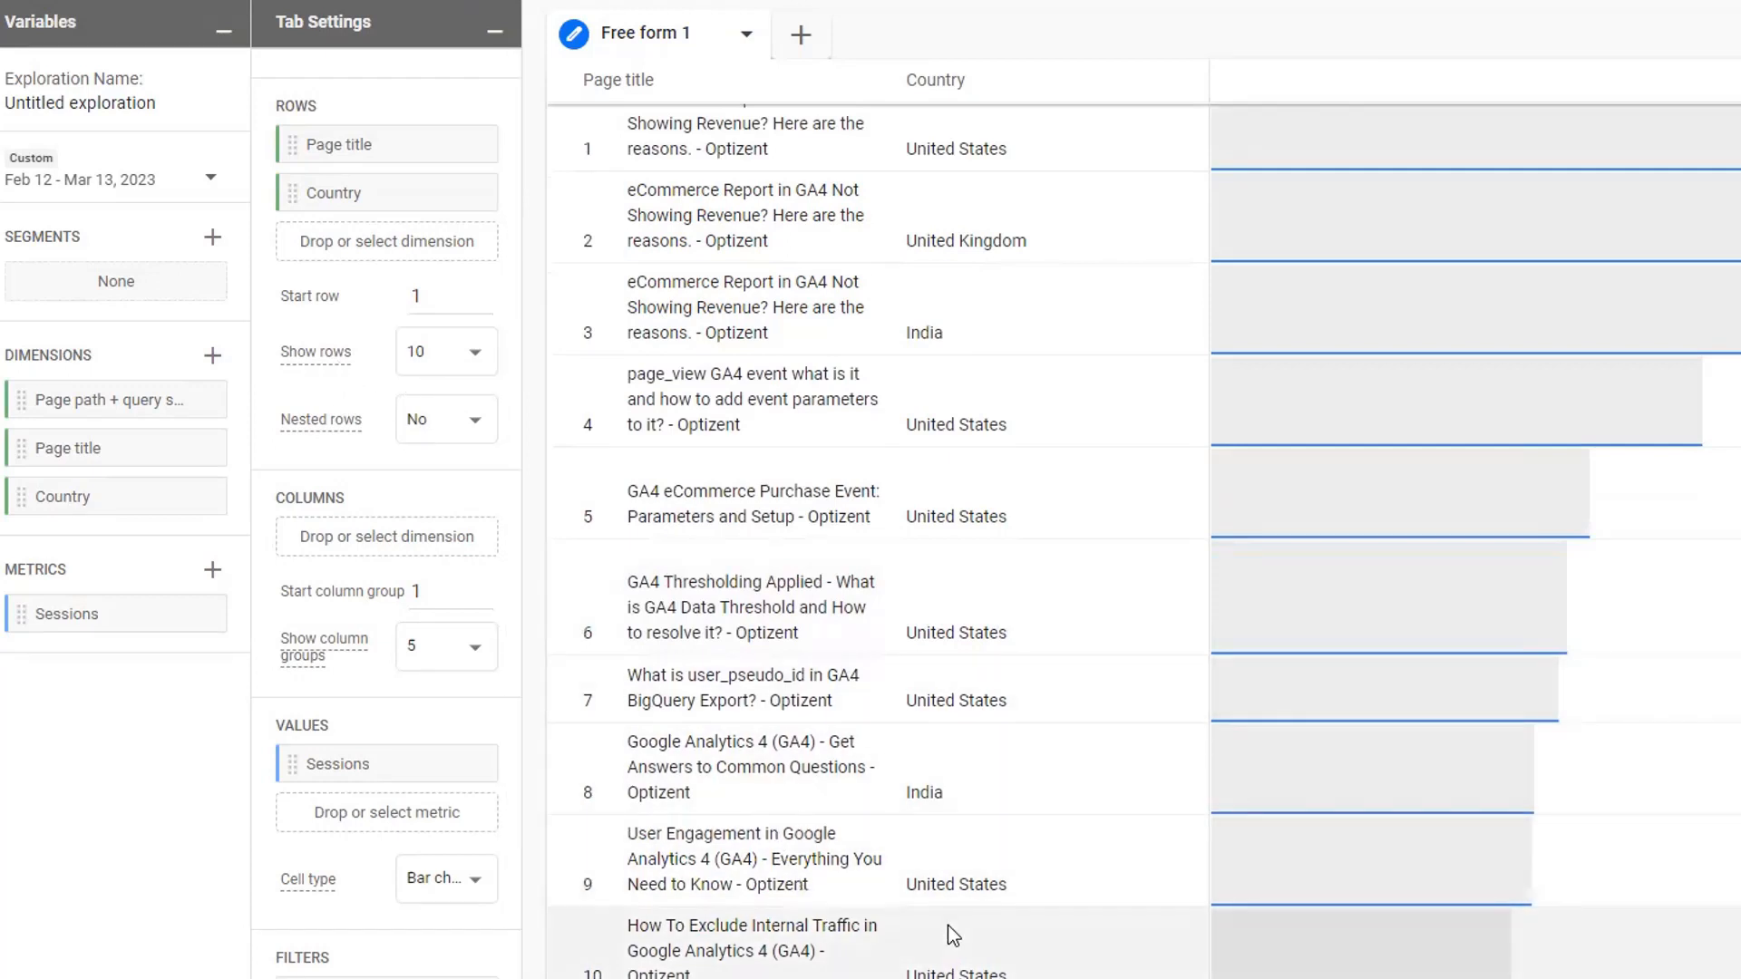
- Set the table to show 500 rows and move the Country dimension from the rows to the columns
left_click(476, 354)
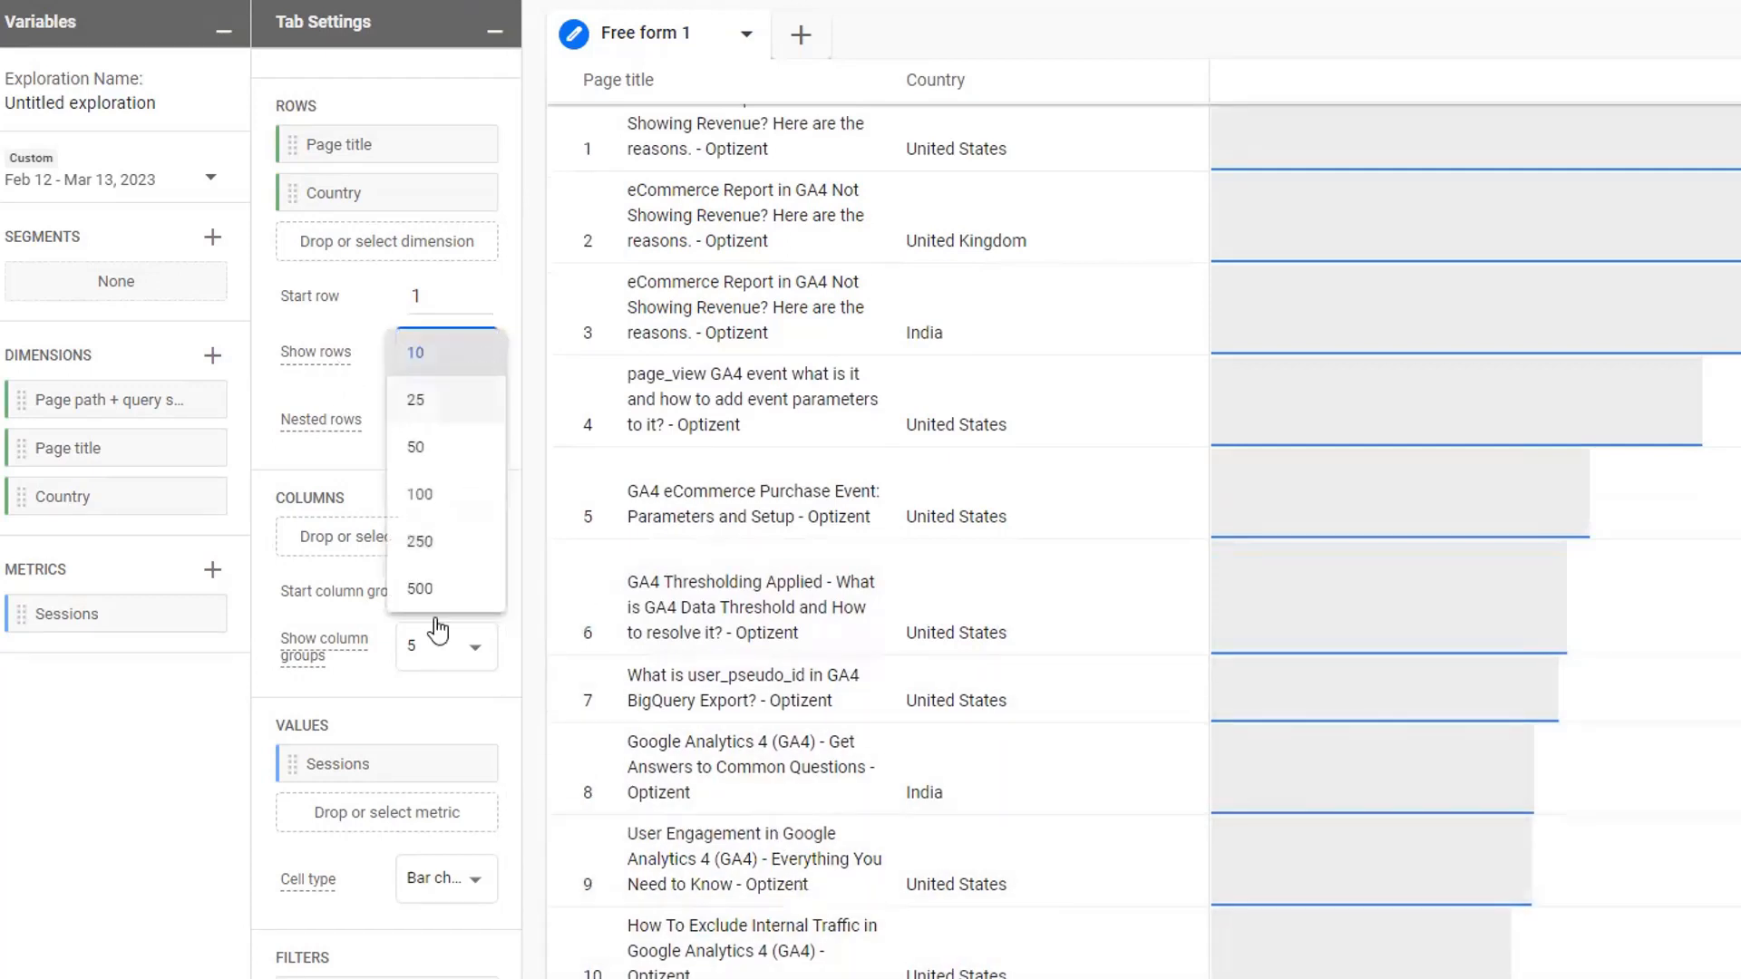
left_click(449, 591)
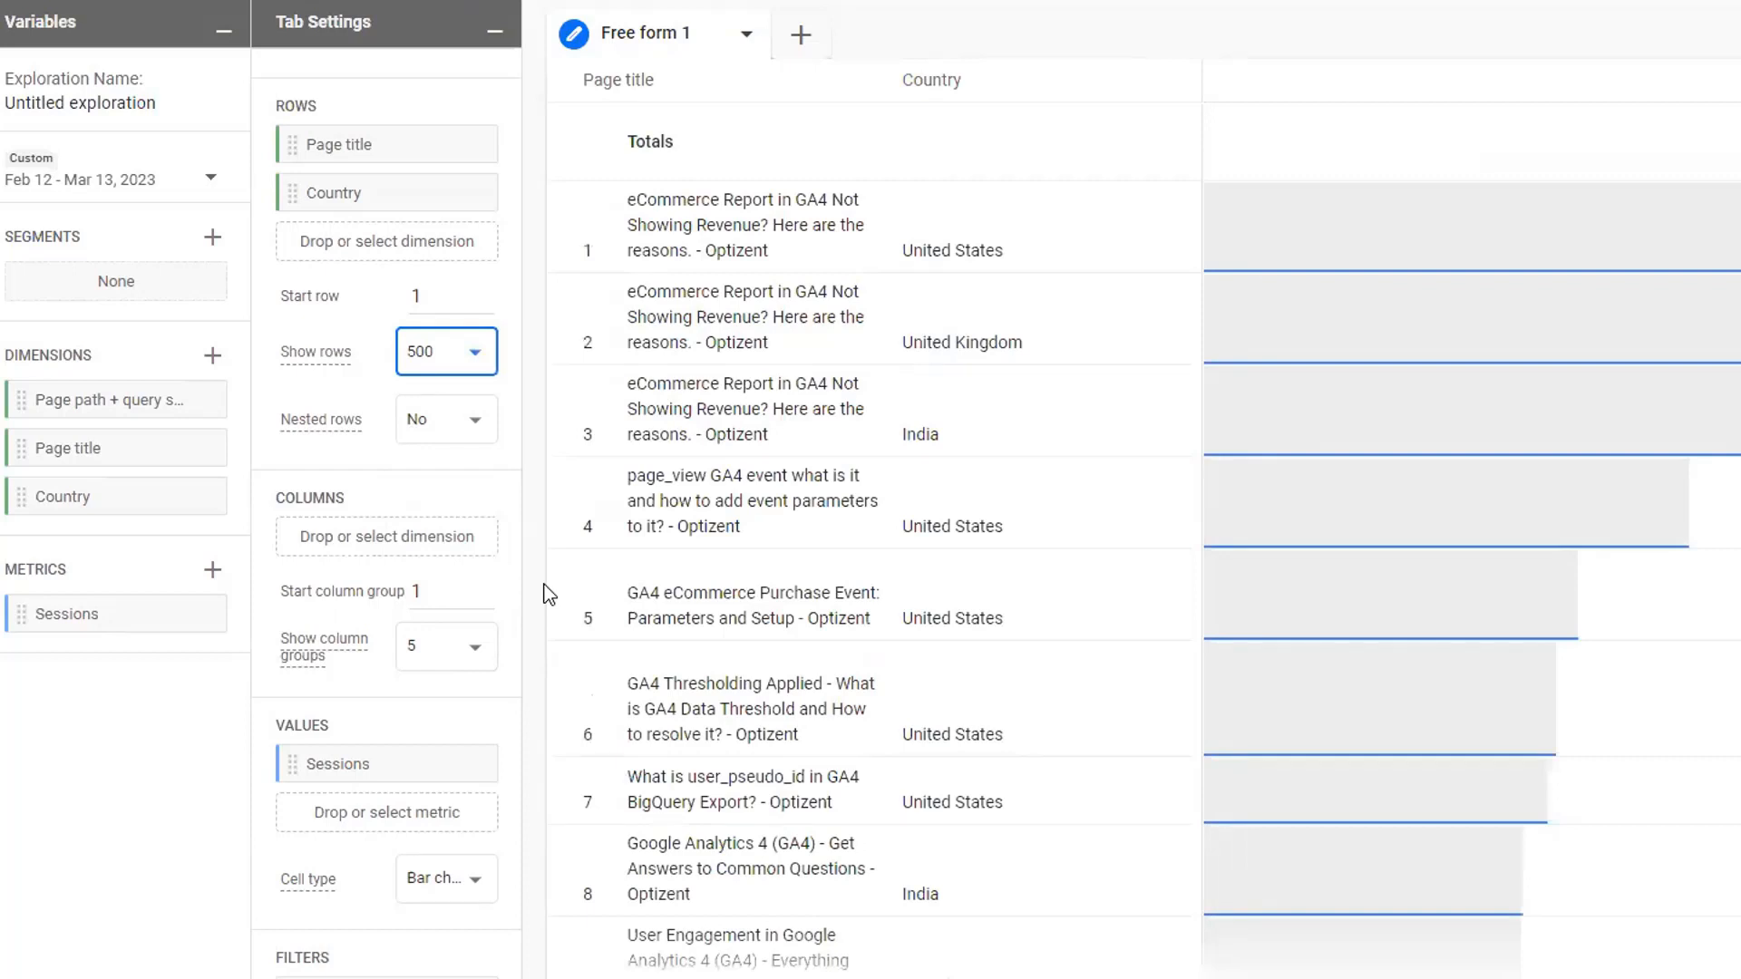
left_click_drag(335, 193, 342, 505)
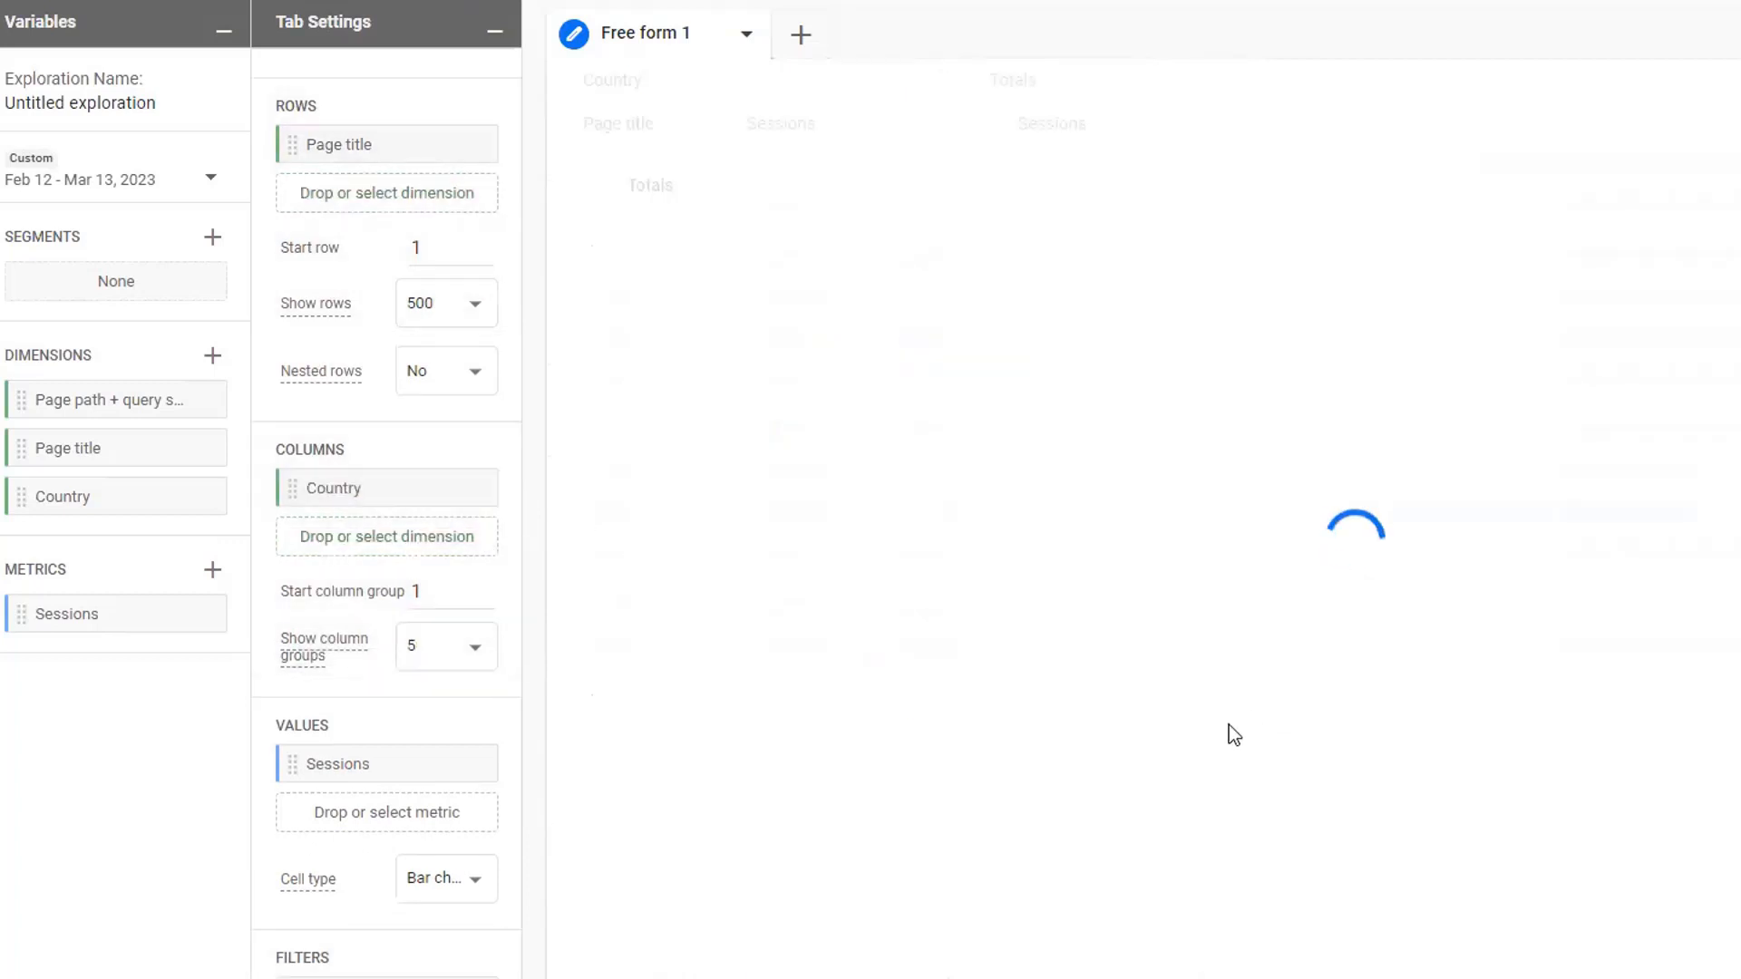